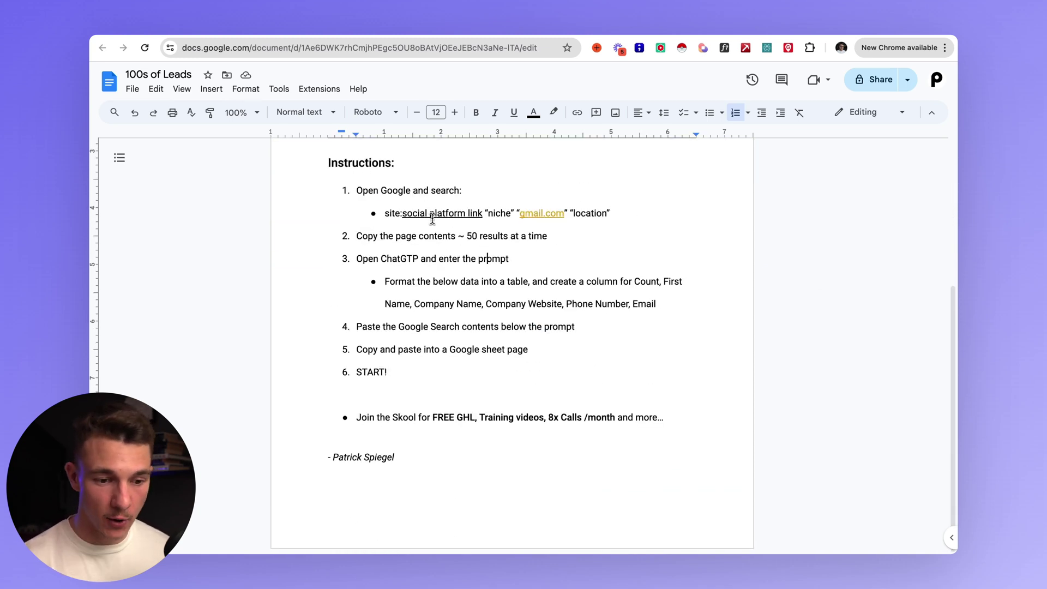
Copy the site: search template from the instructions doc into the Google search box
drag(385, 212, 632, 214)
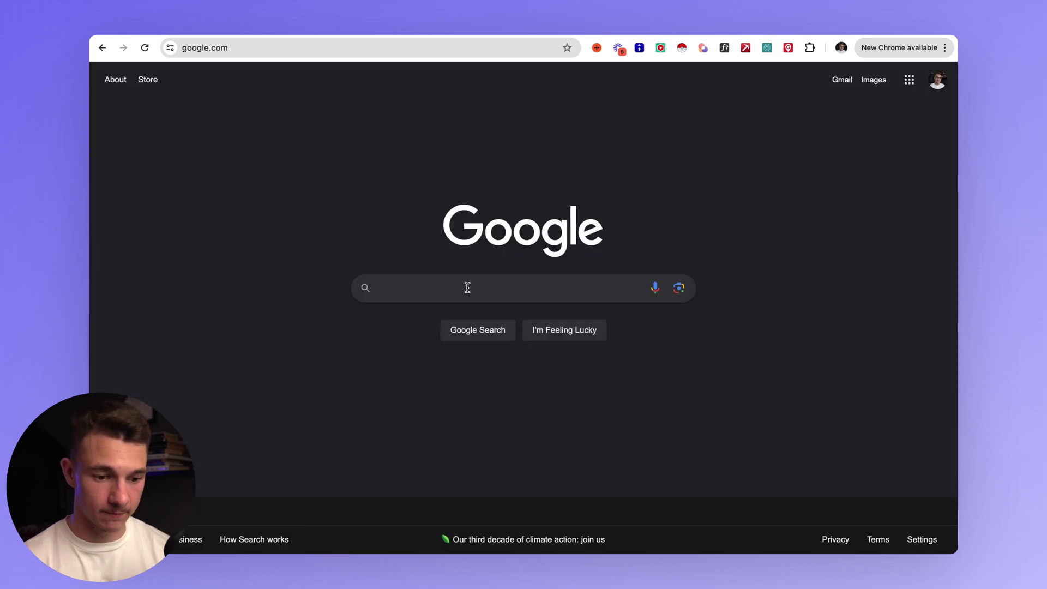
text(site:social platform link "niche" "gmail.com" "location")
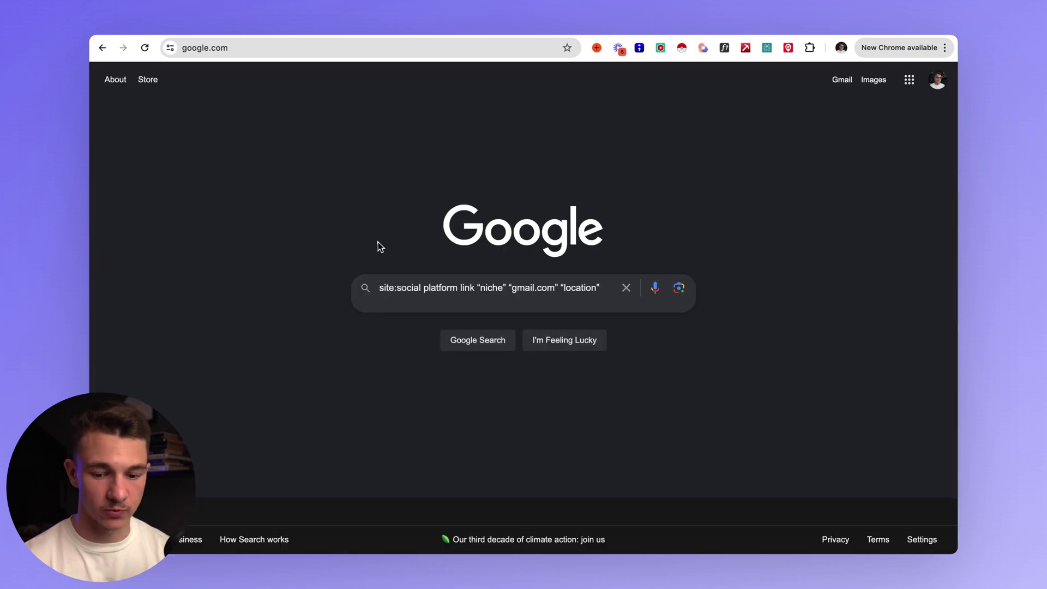
Replace the social platform placeholder with instagram.com in the site: query
key(BackSpace)
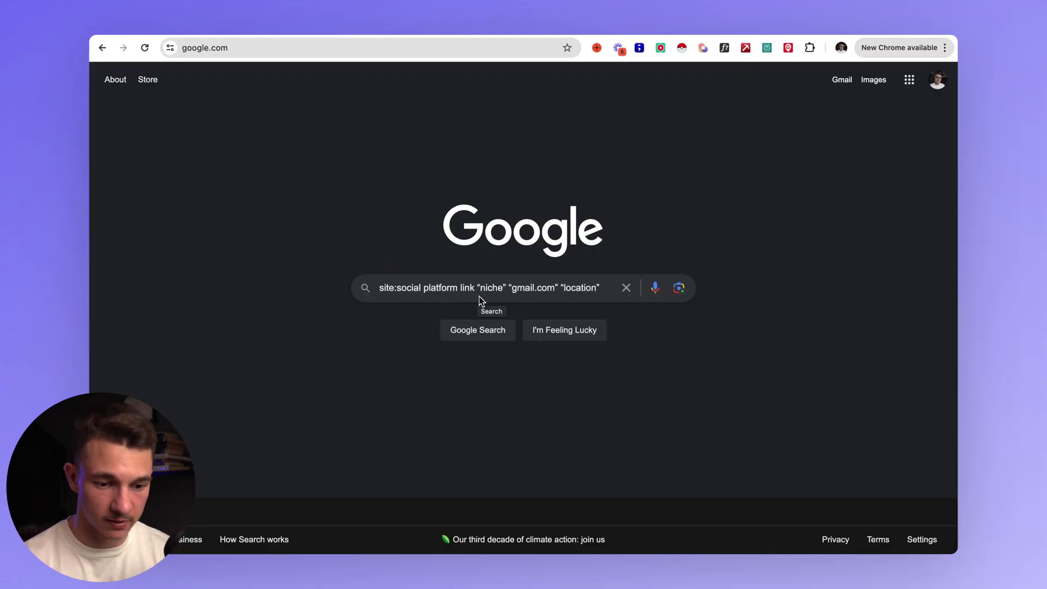
drag(472, 293, 402, 297)
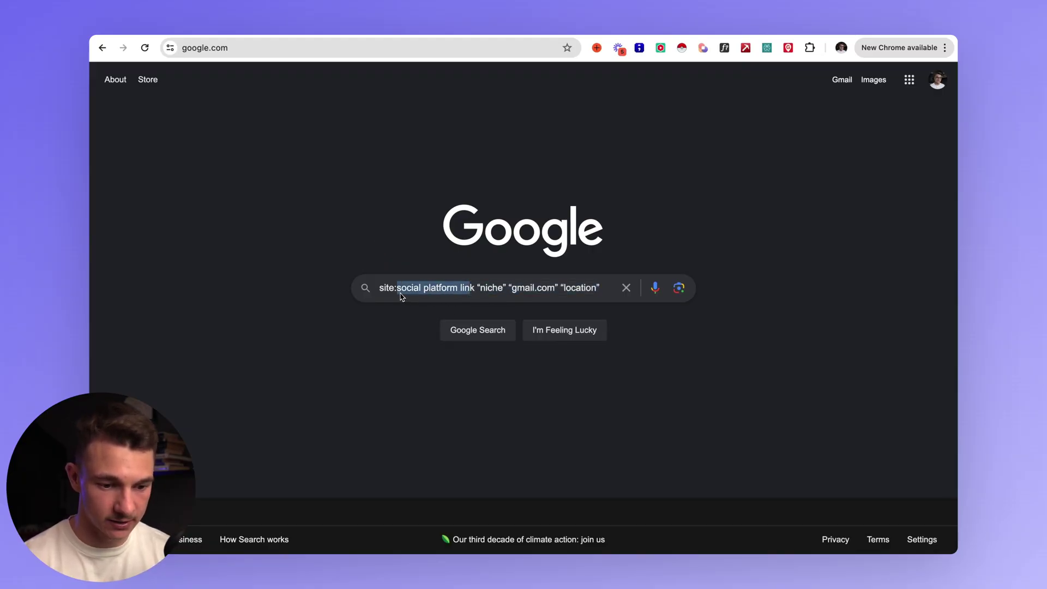
text(instagram.com)
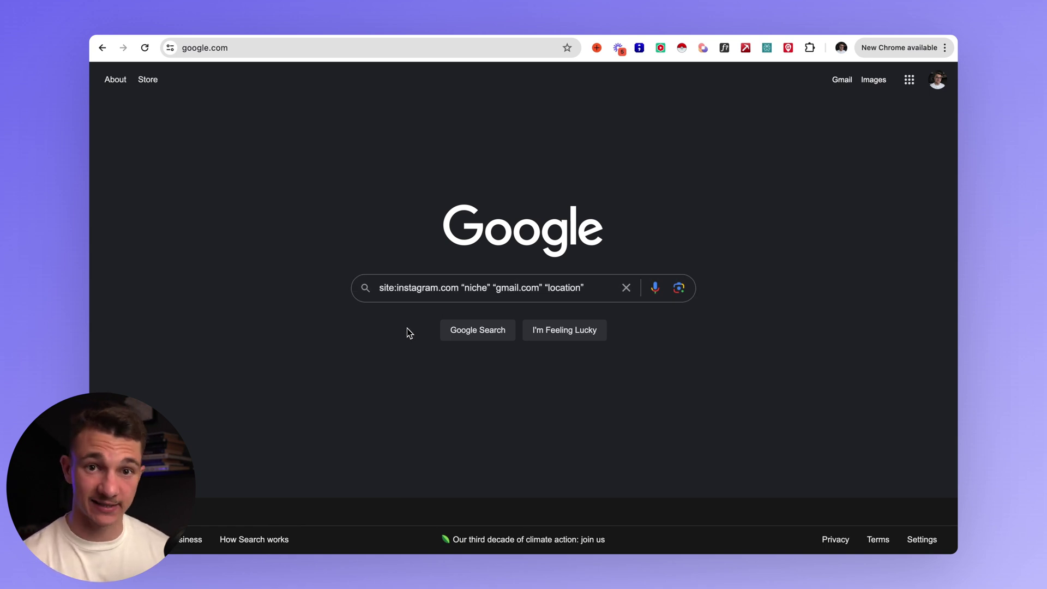
click(167, 33)
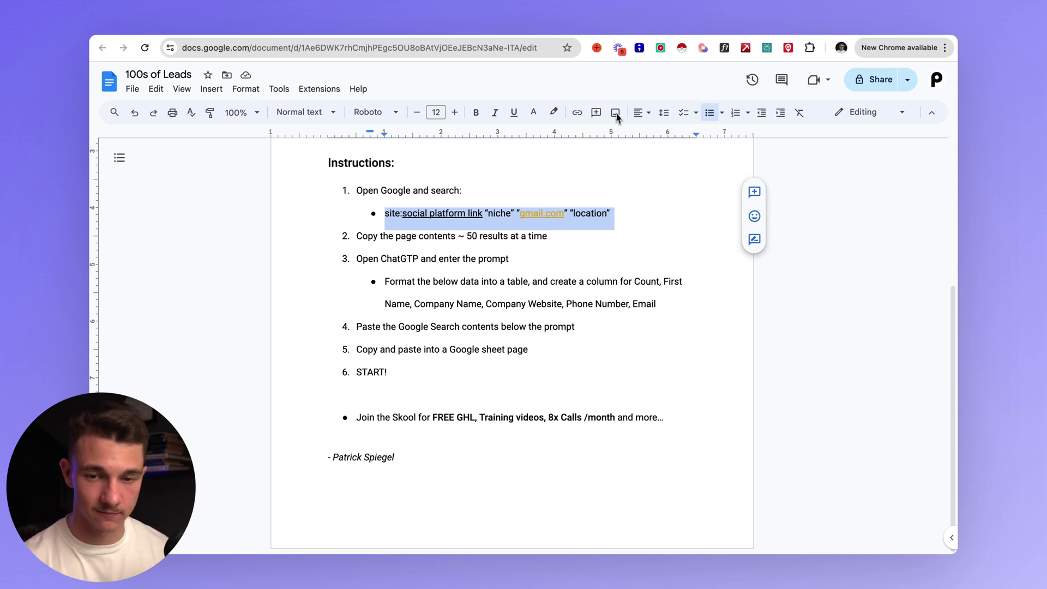
key(ctrl+shift+Tab)
Search site:instagram.com "roofing" "gmail.com", swapping niche for roofing and dropping "location"
double_click(480, 292)
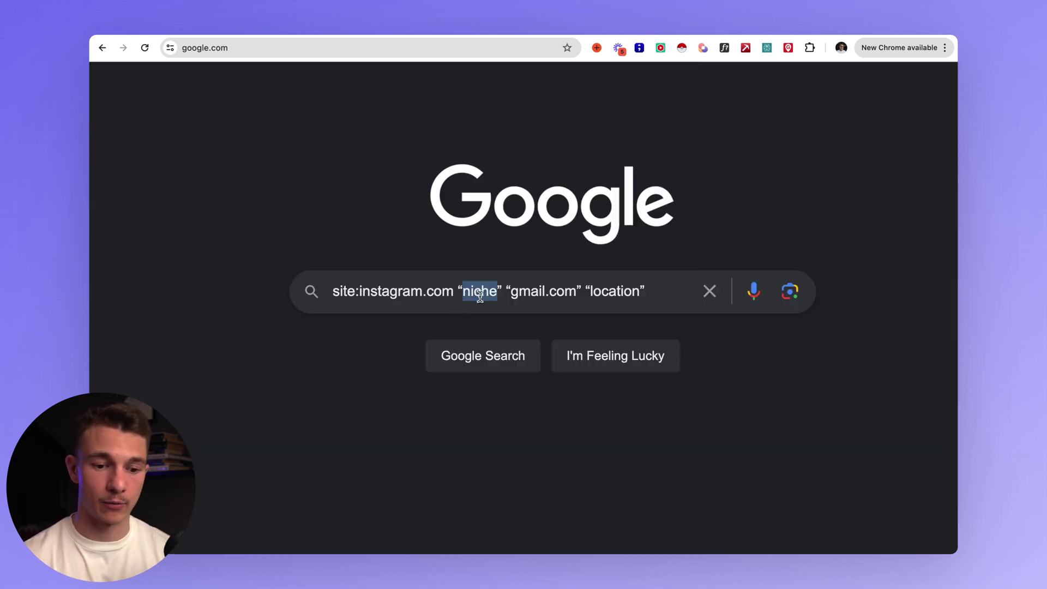
text(roofing)
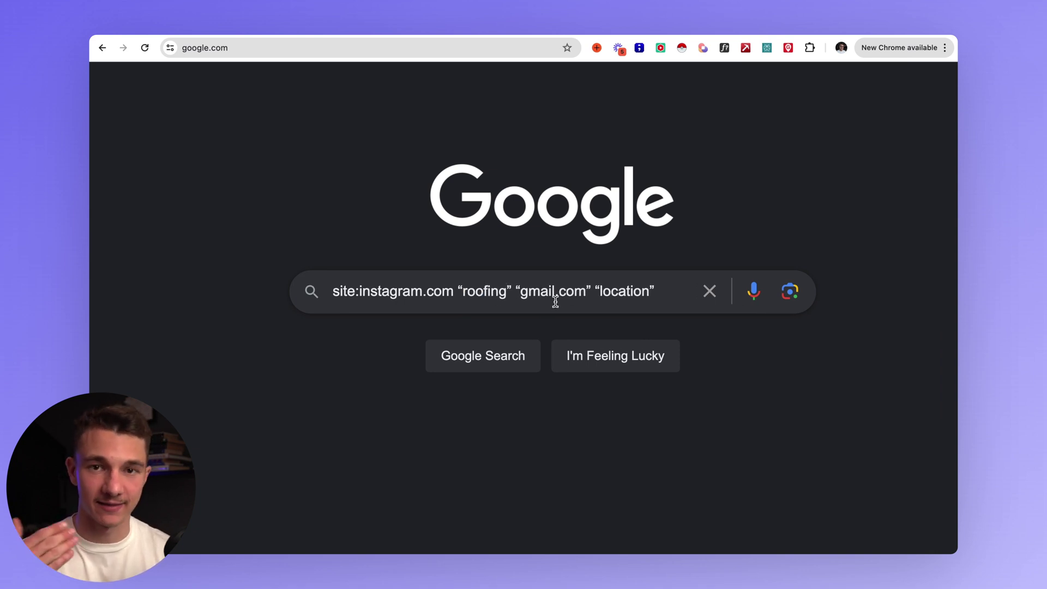
scroll(644, 296, right, 1)
click(627, 292)
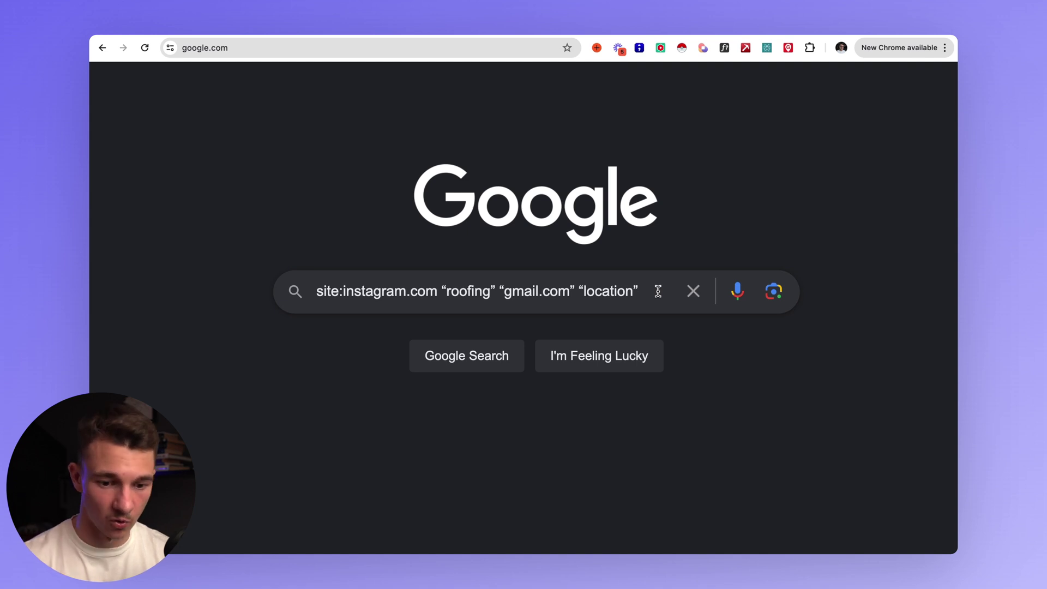
drag(650, 292, 577, 293)
key(BackSpace)
key(super+0)
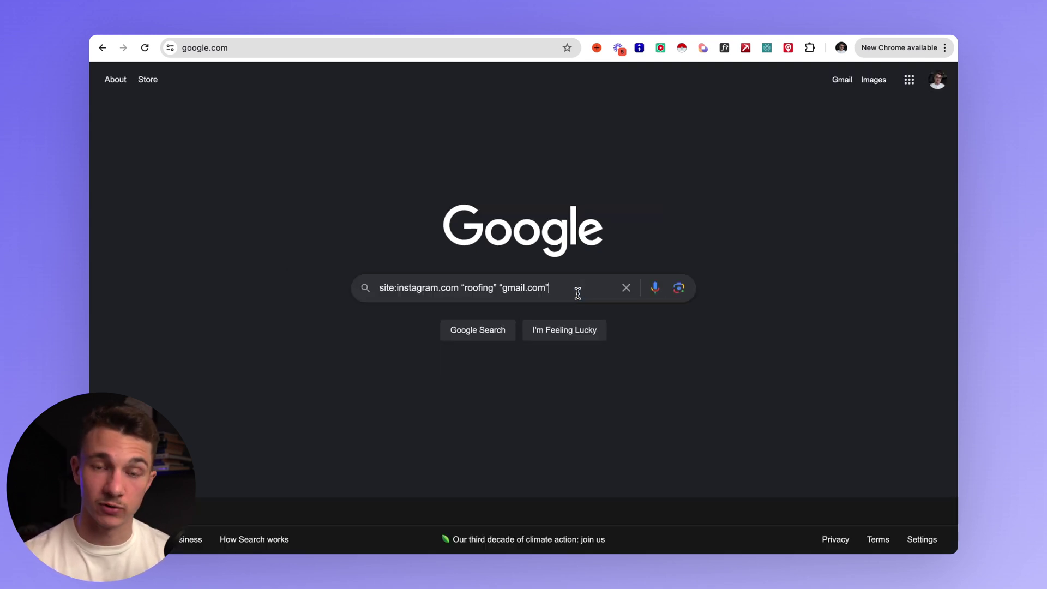
key(Return)
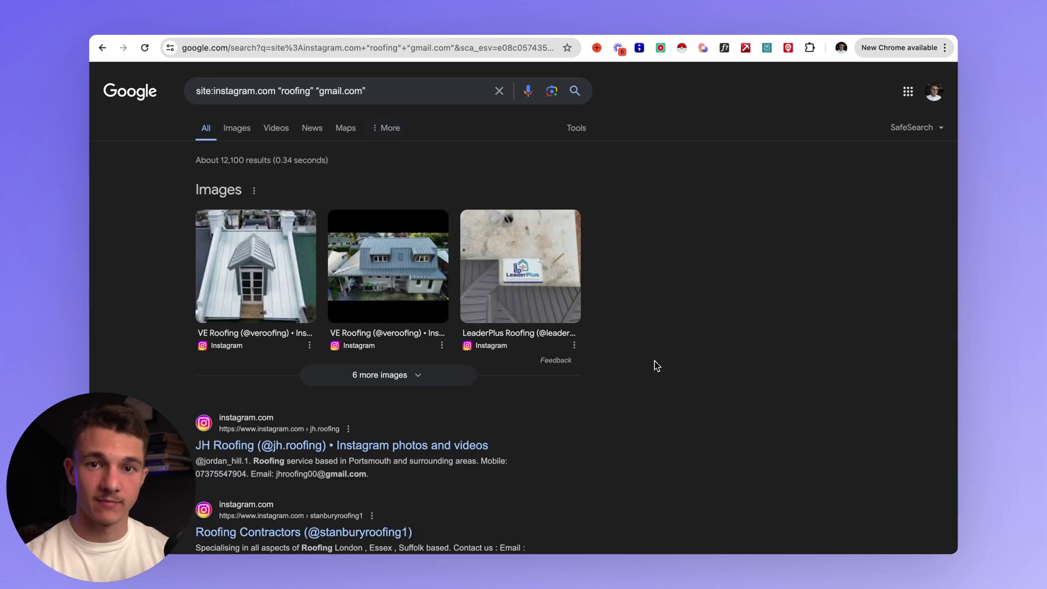
Scroll through the roofing results and select all text on the page
scroll(655, 361, down, 20)
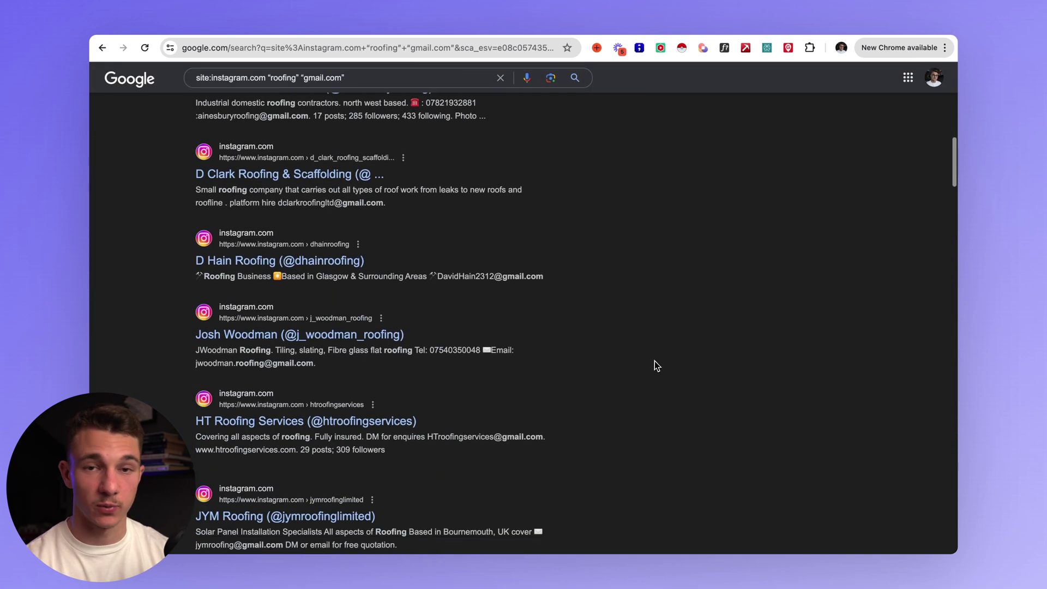
scroll(655, 366, down, 15)
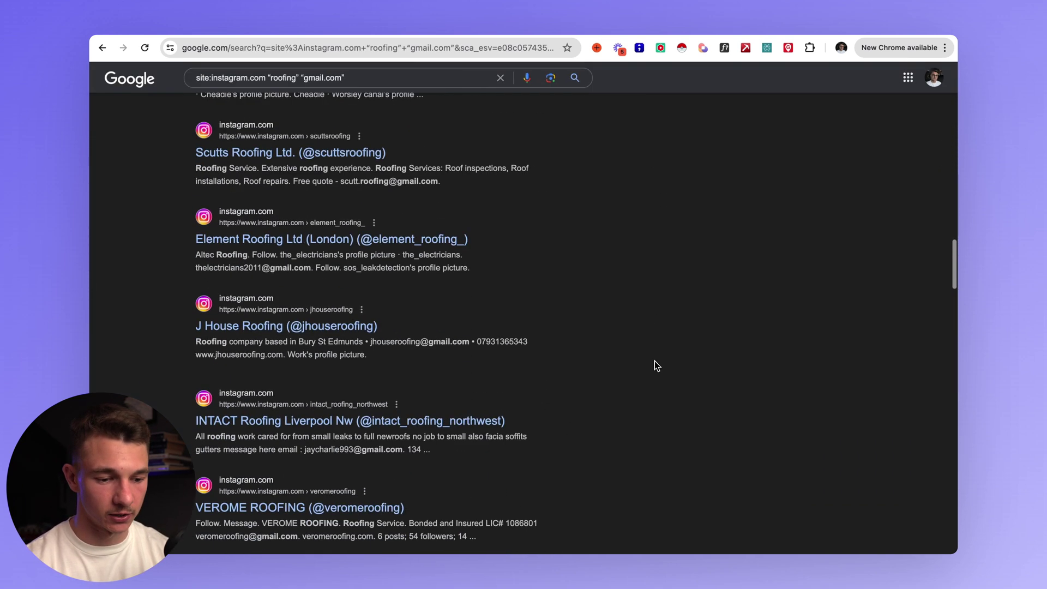
scroll(657, 365, down, 20)
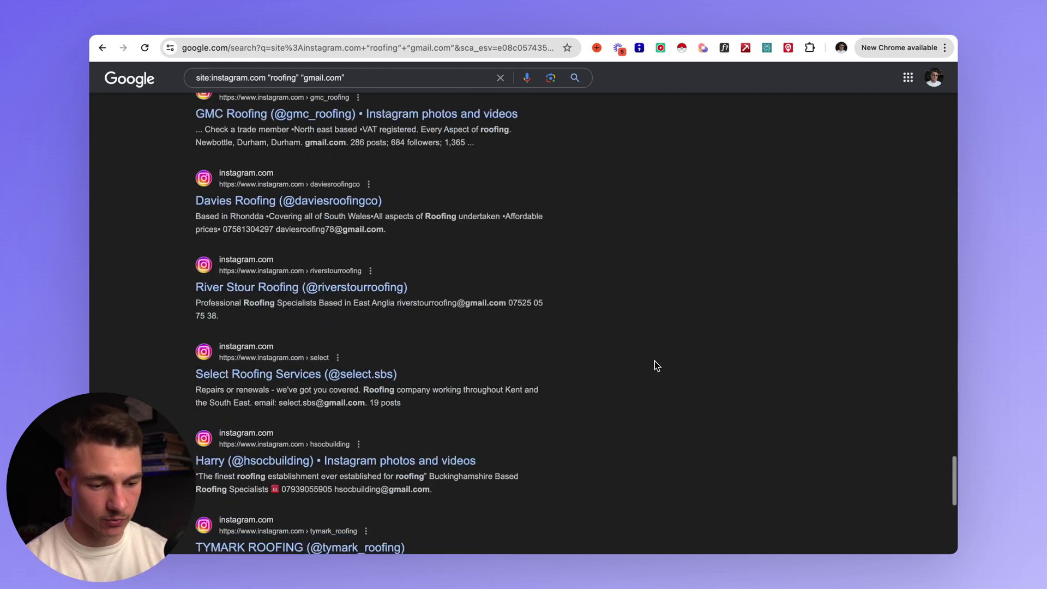
scroll(656, 365, down, 15)
scroll(656, 366, up, 2)
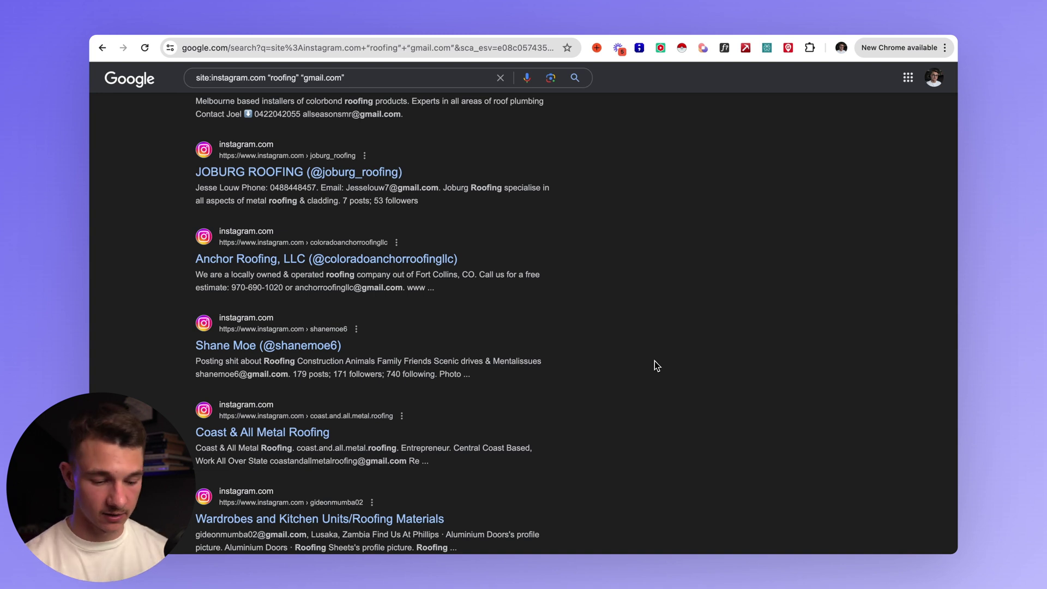
key(super+a)
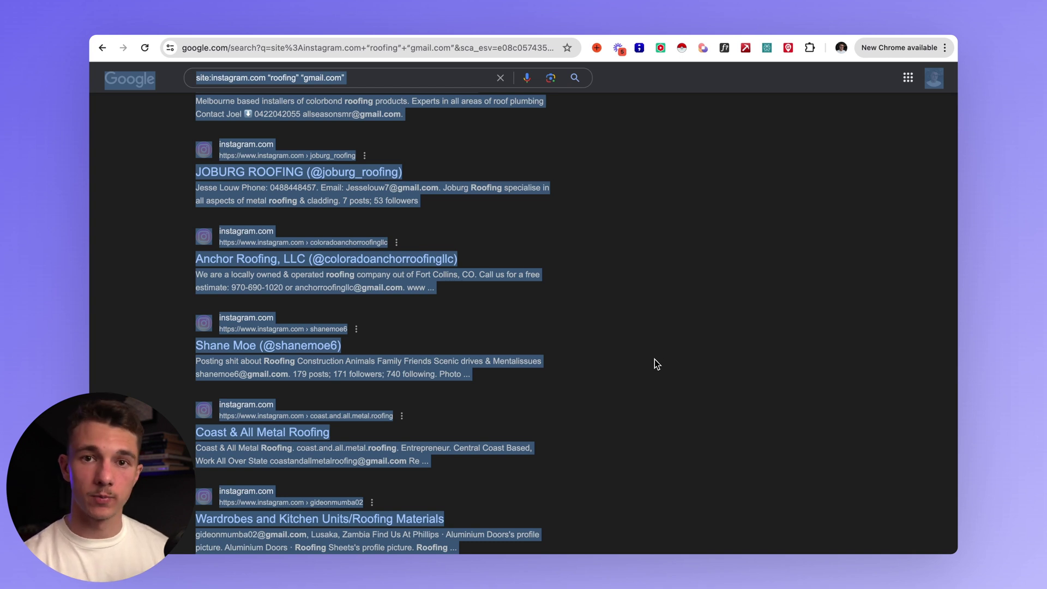
Paste the copied roofing search results into a new ChatGPT message
key(ctrl+Tab)
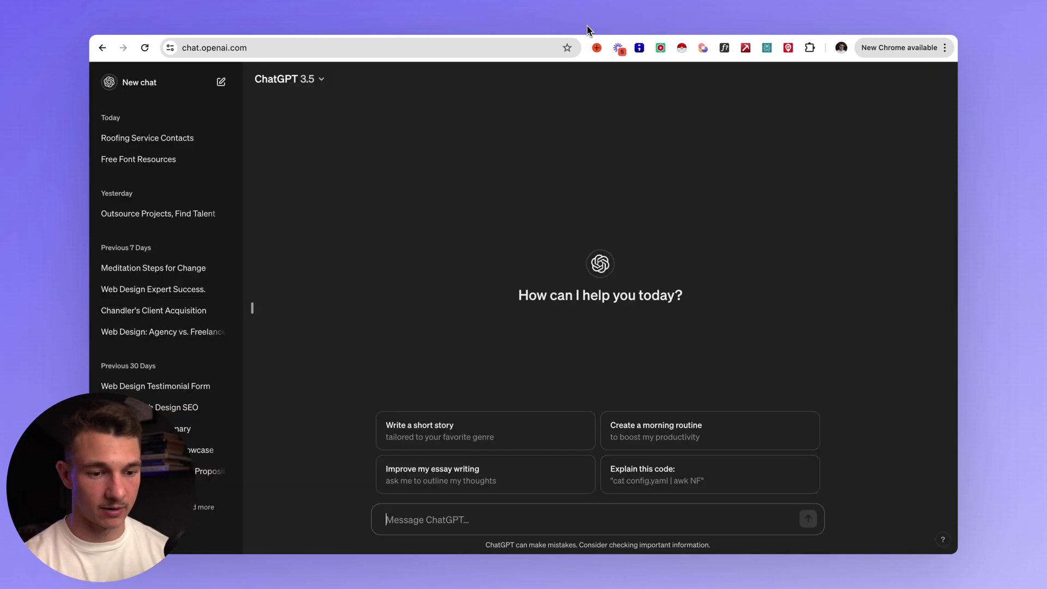
key(super+shift+s)
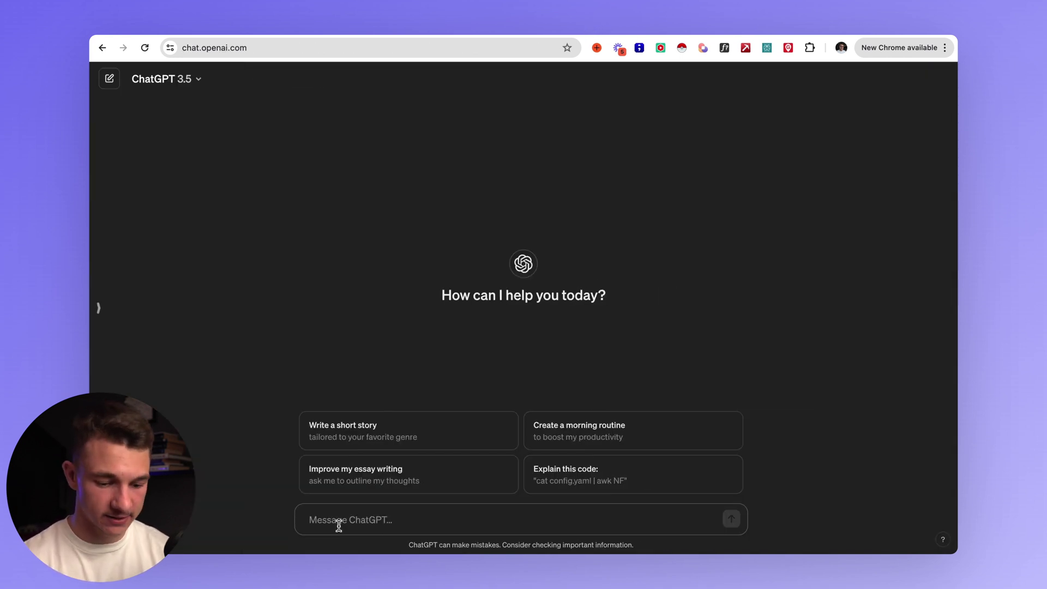
key(super+v)
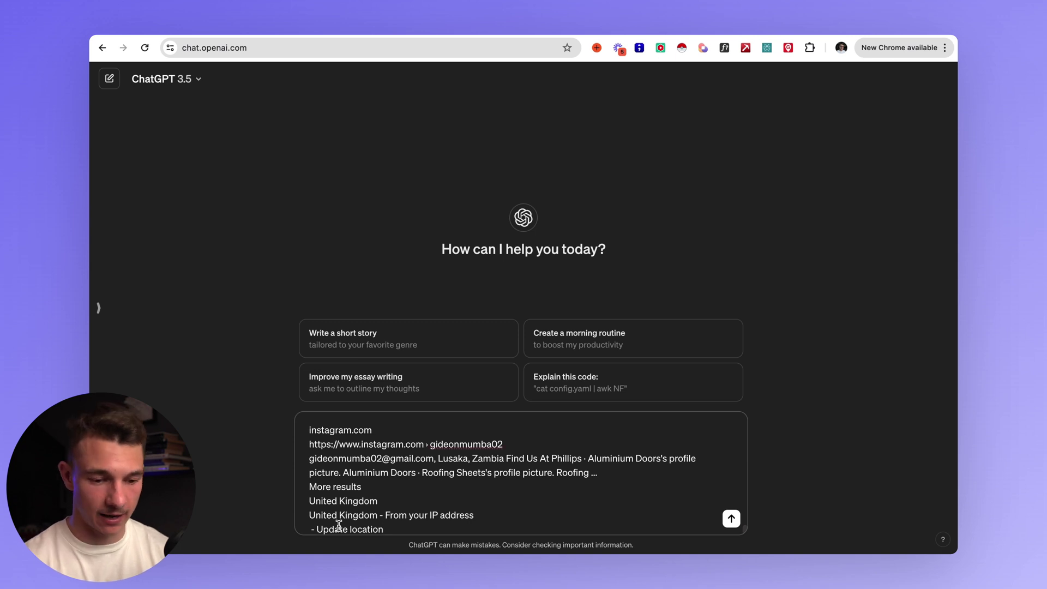
scroll(338, 525, up, 20)
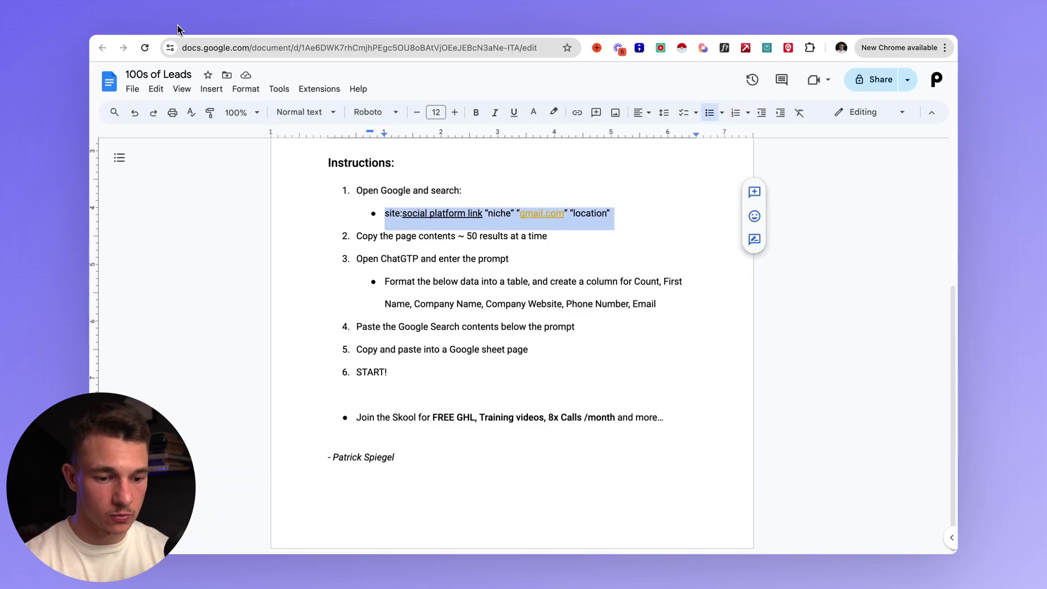
Add the doc's 'Format the below data' table prompt above the results and send it
click(182, 29)
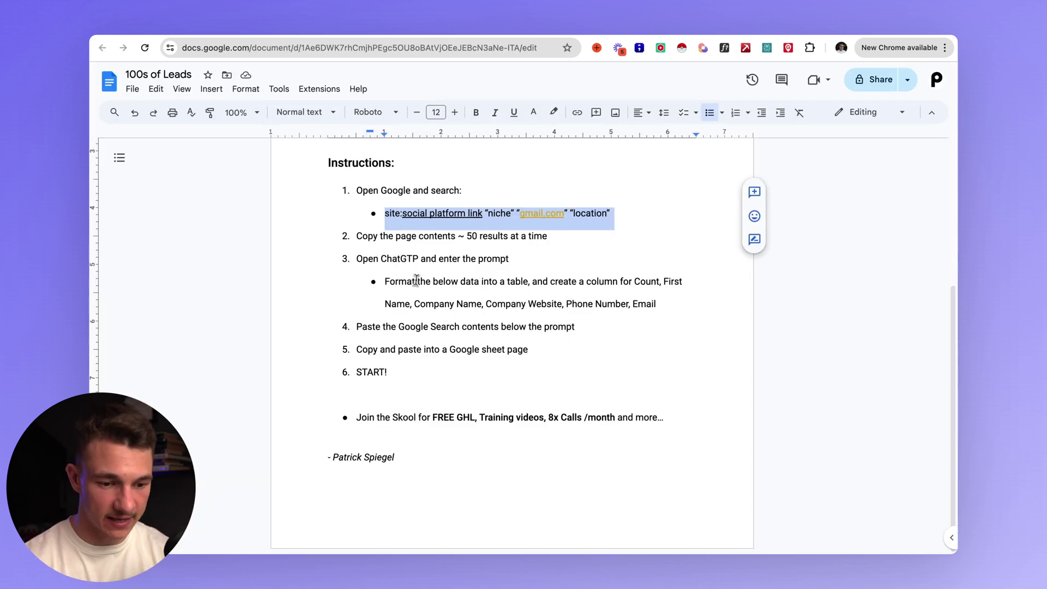
click(448, 307)
drag(385, 282, 675, 306)
key(super+c)
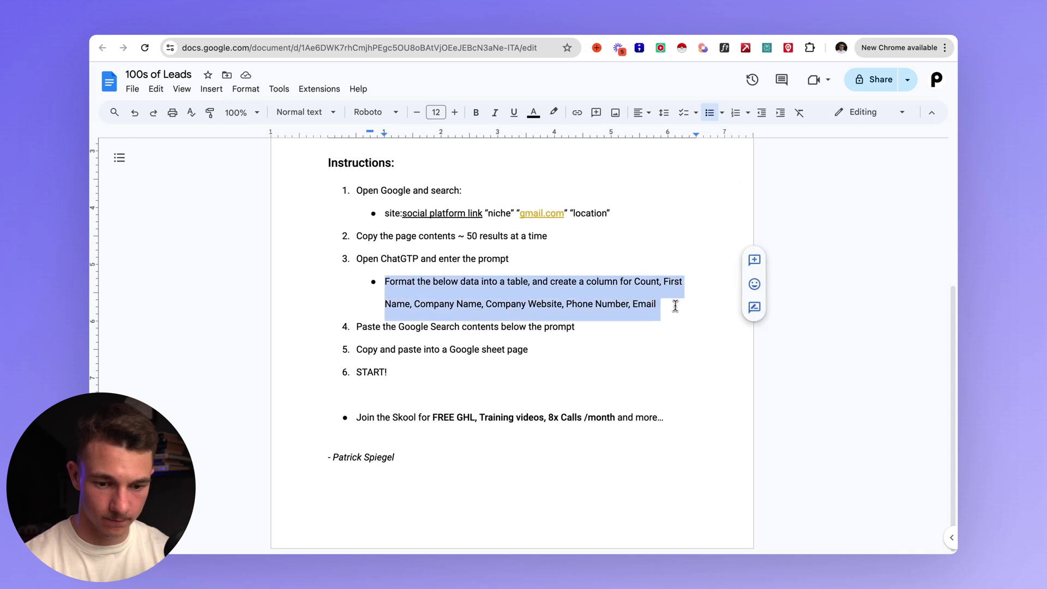
click(576, 32)
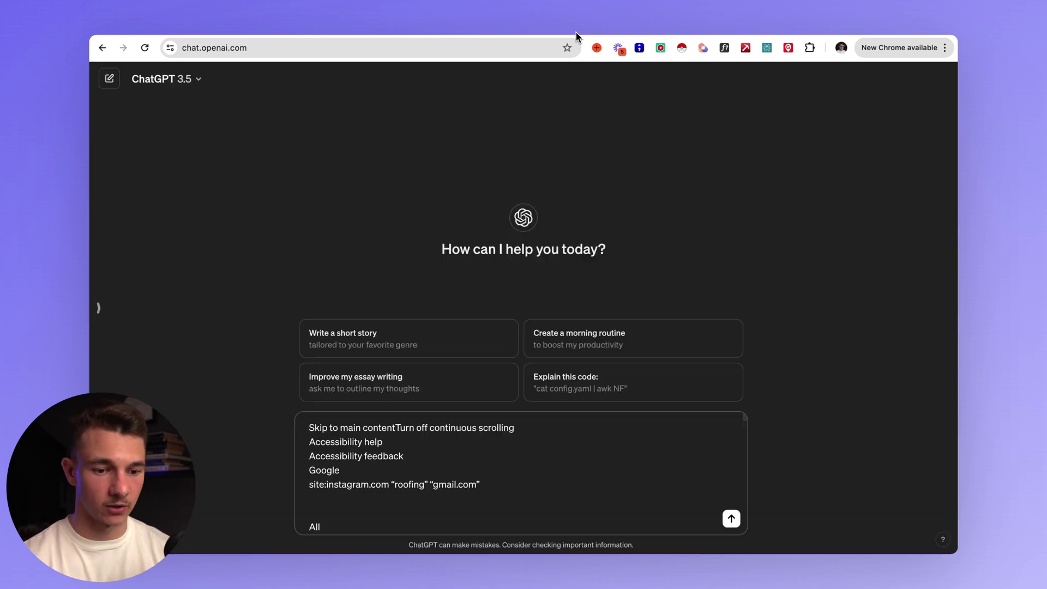
click(309, 427)
key(shift+Return)
key(shift+Return)
key(super+v)
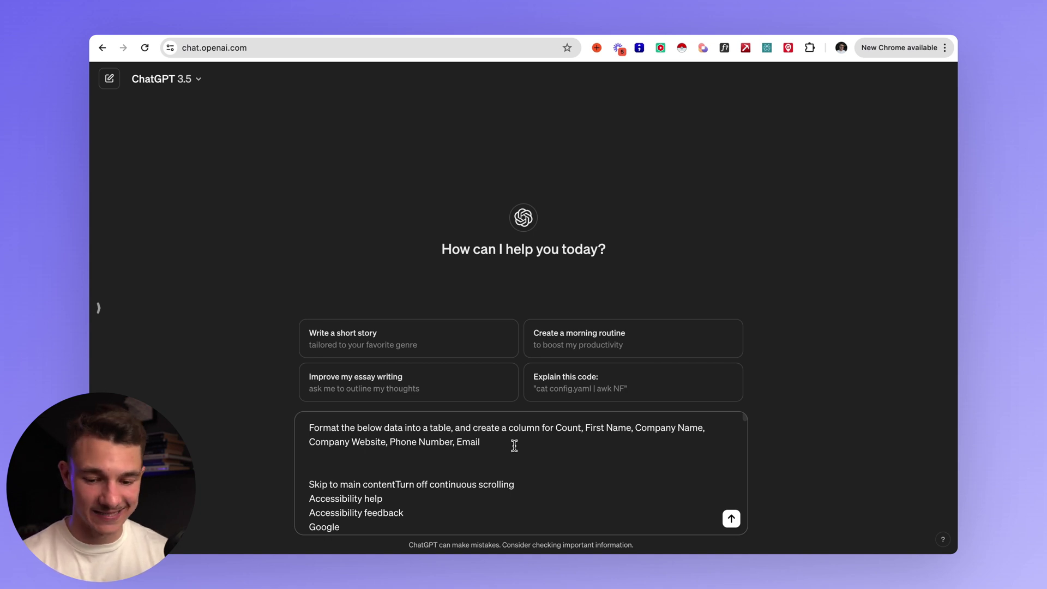
key(Return)
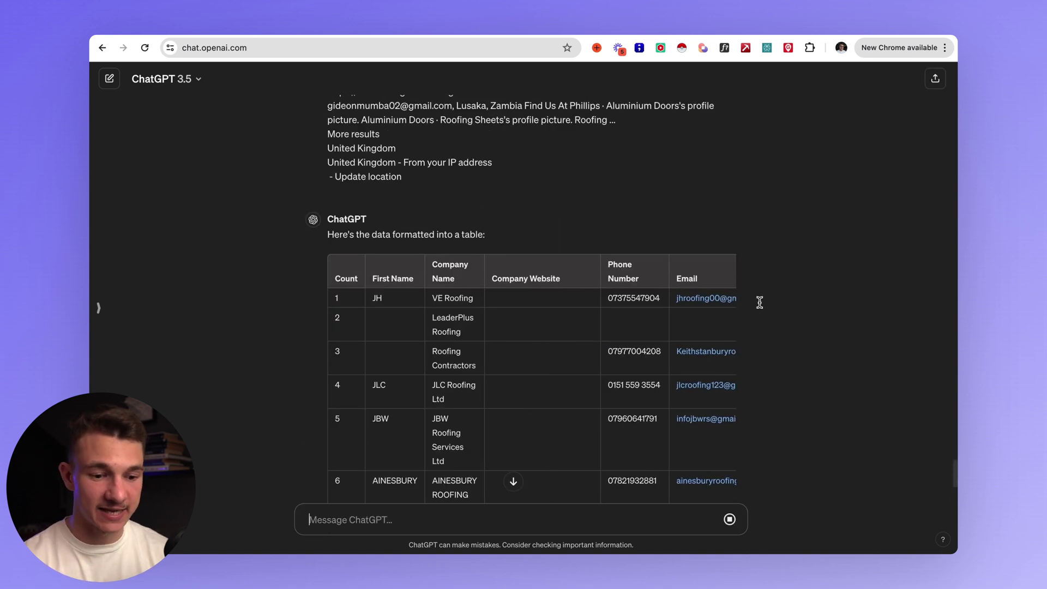
Follow the streaming roofing leads table and resume generation until all 60 rows appear
scroll(786, 311, down, 3)
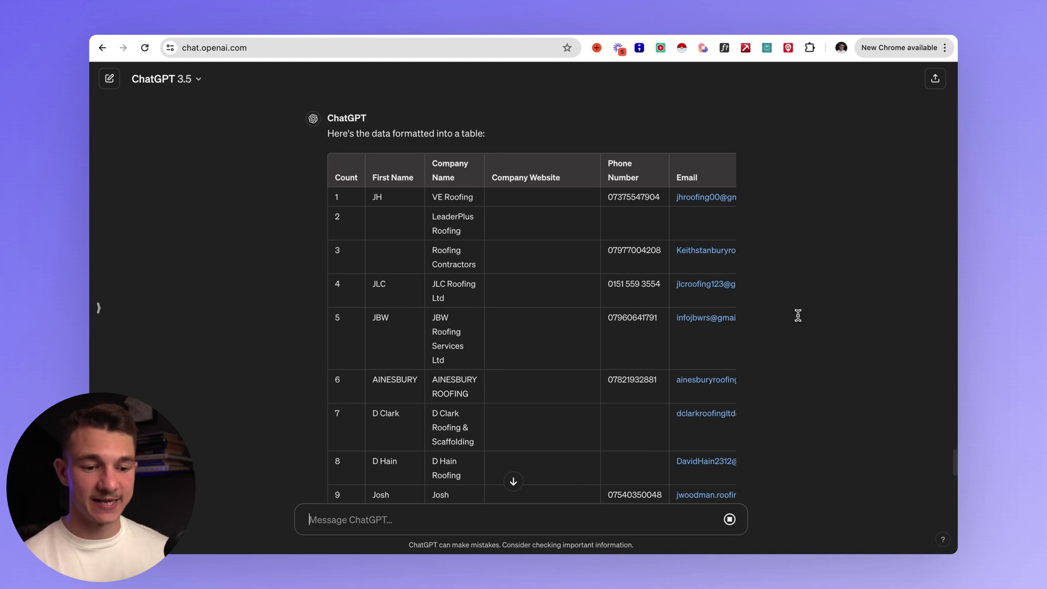
scroll(798, 315, down, 12)
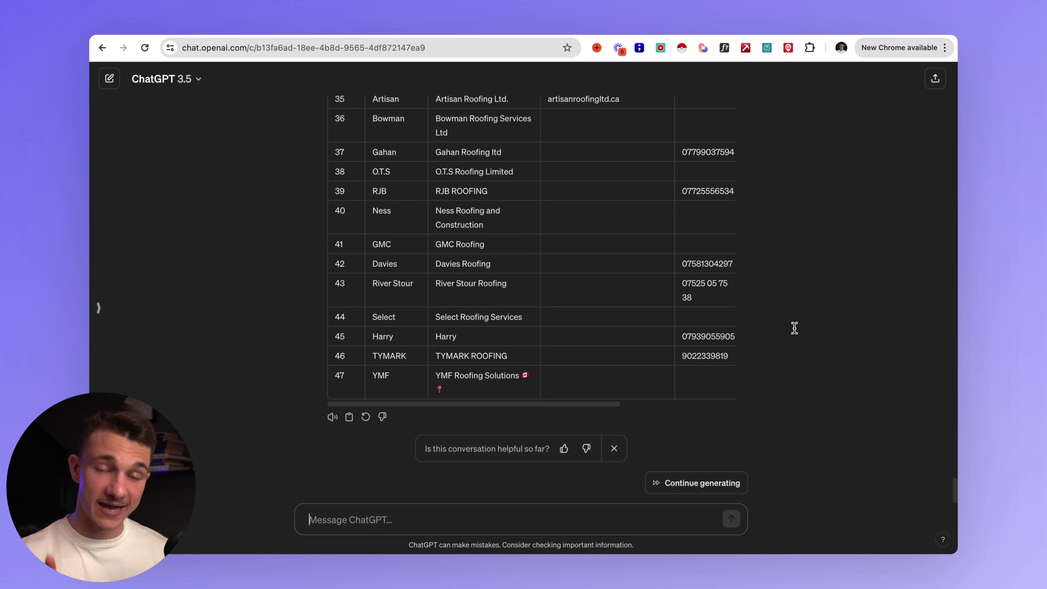
click(698, 483)
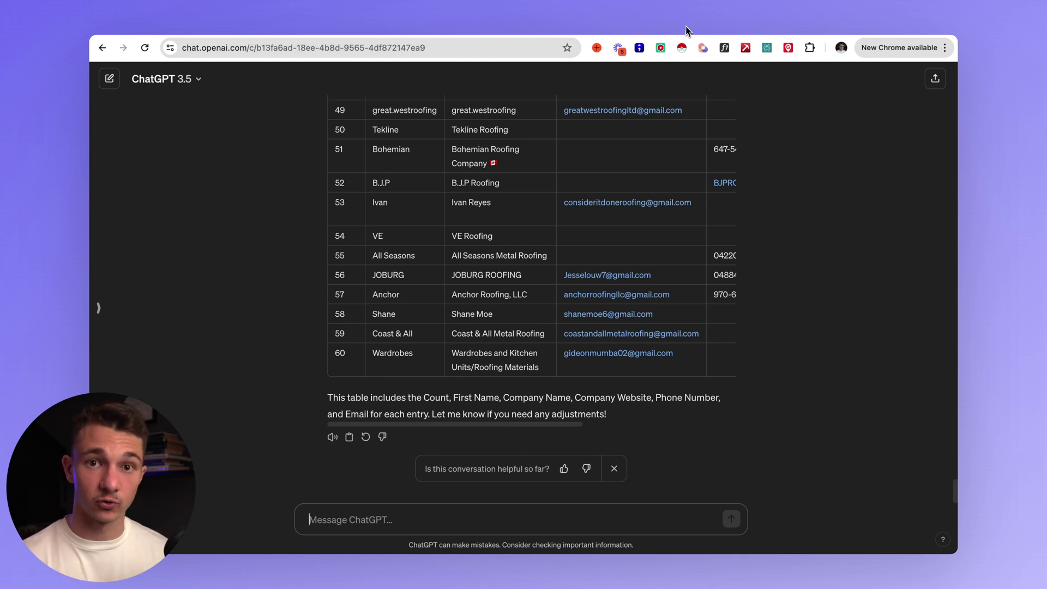
Copy ChatGPT's roofing leads table reply to the clipboard
key(ctrl+Tab)
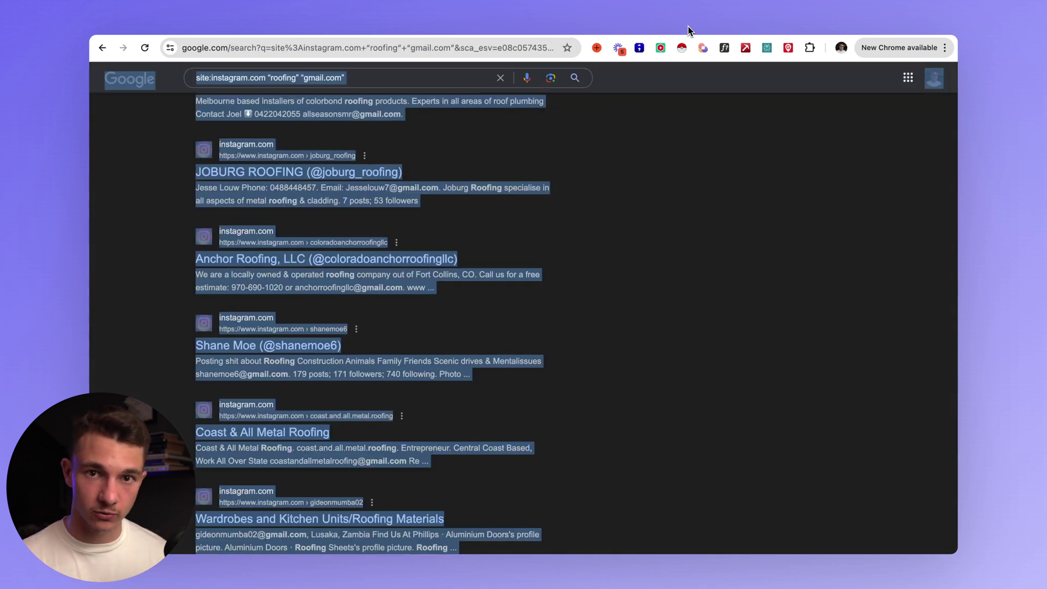
key(ctrl+shift+Tab)
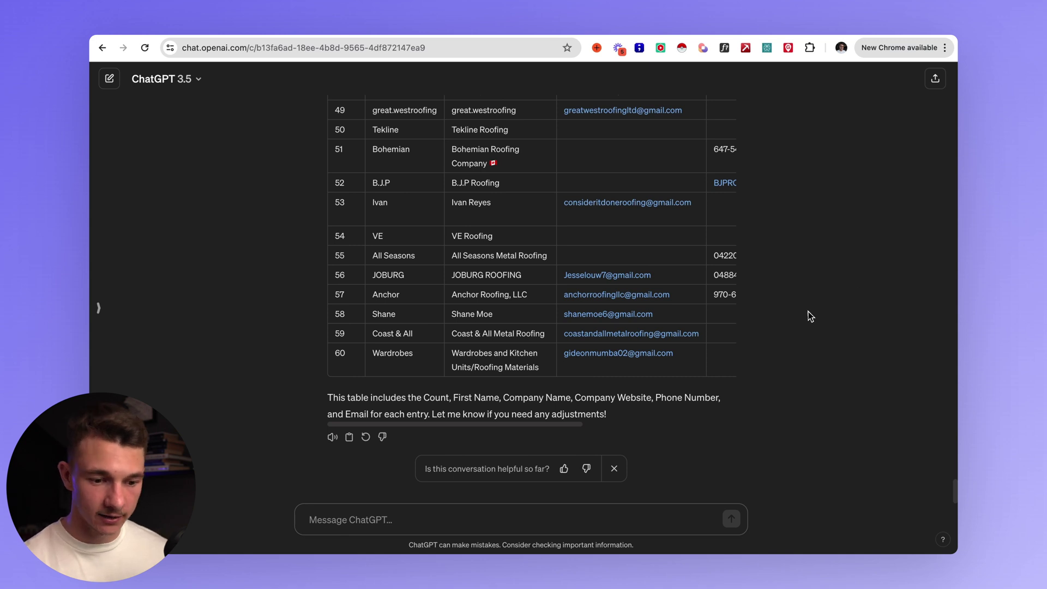
click(349, 440)
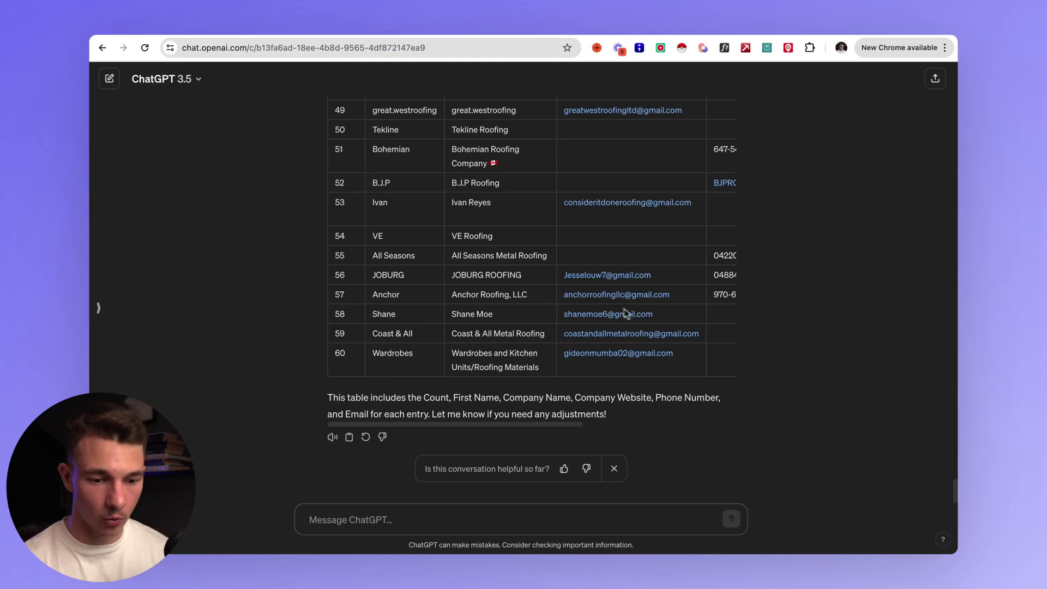
Scroll across and down the leads table to check its rows and columns
scroll(528, 303, up, 15)
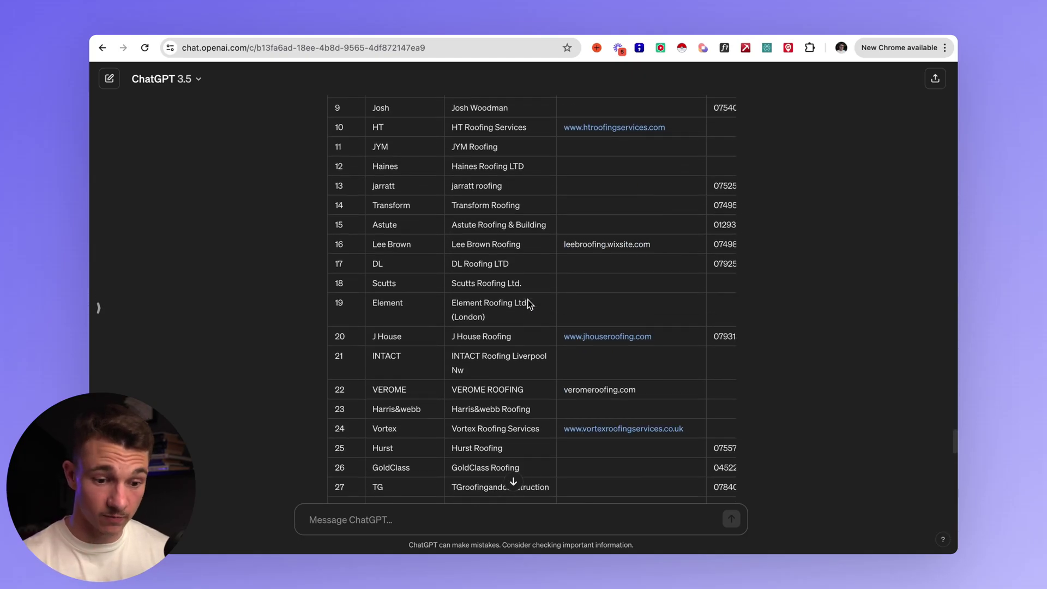
scroll(483, 206, right, 3)
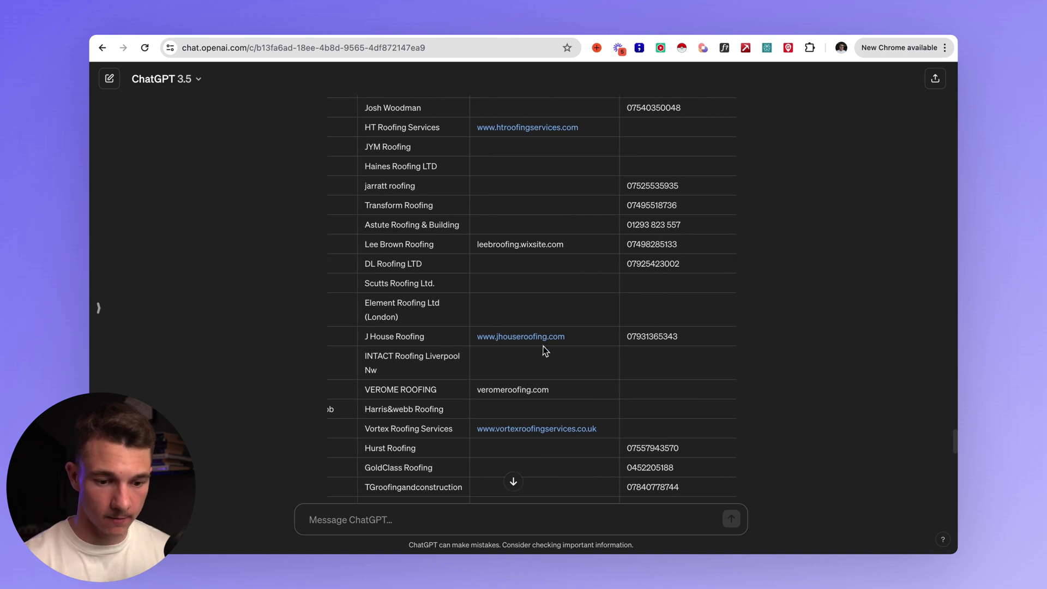
scroll(545, 351, up, 5)
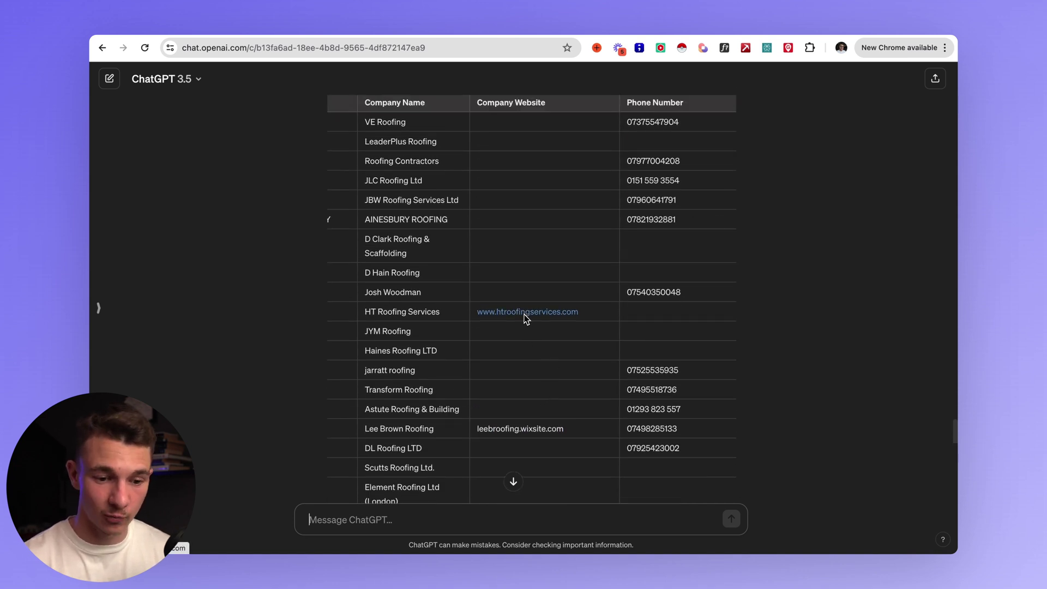
scroll(525, 315, up, 3)
scroll(525, 314, down, 8)
scroll(524, 314, up, 2)
scroll(525, 315, right, 2)
scroll(548, 263, up, 6)
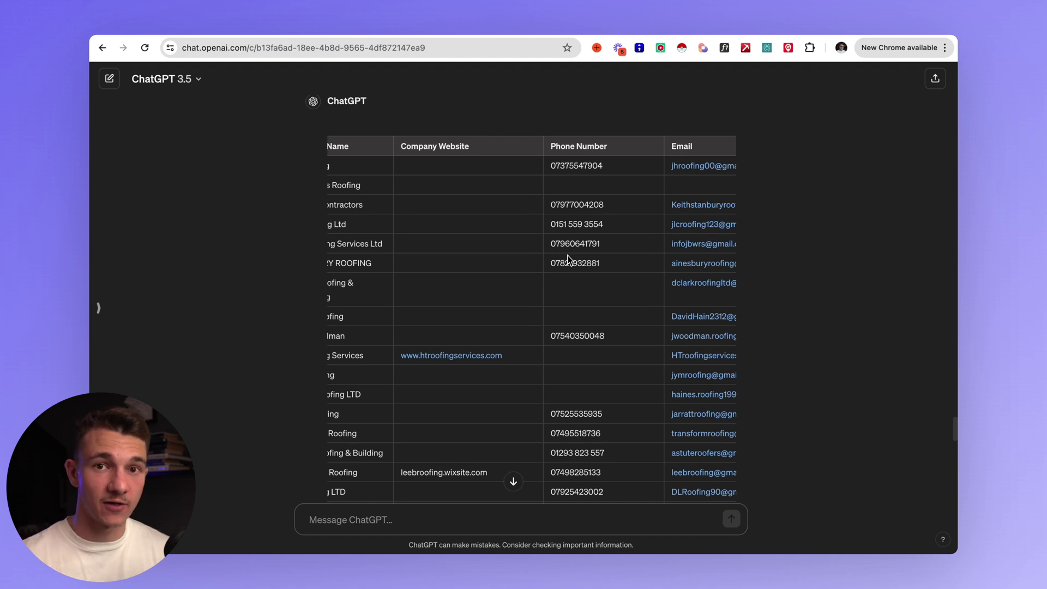
scroll(568, 259, right, 3)
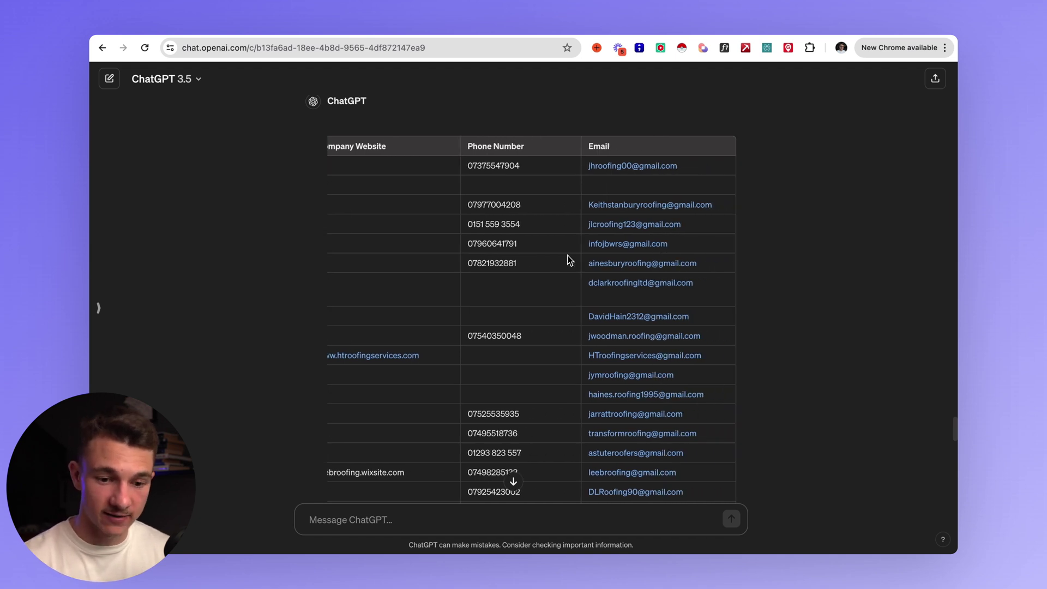
scroll(569, 261, down, 1)
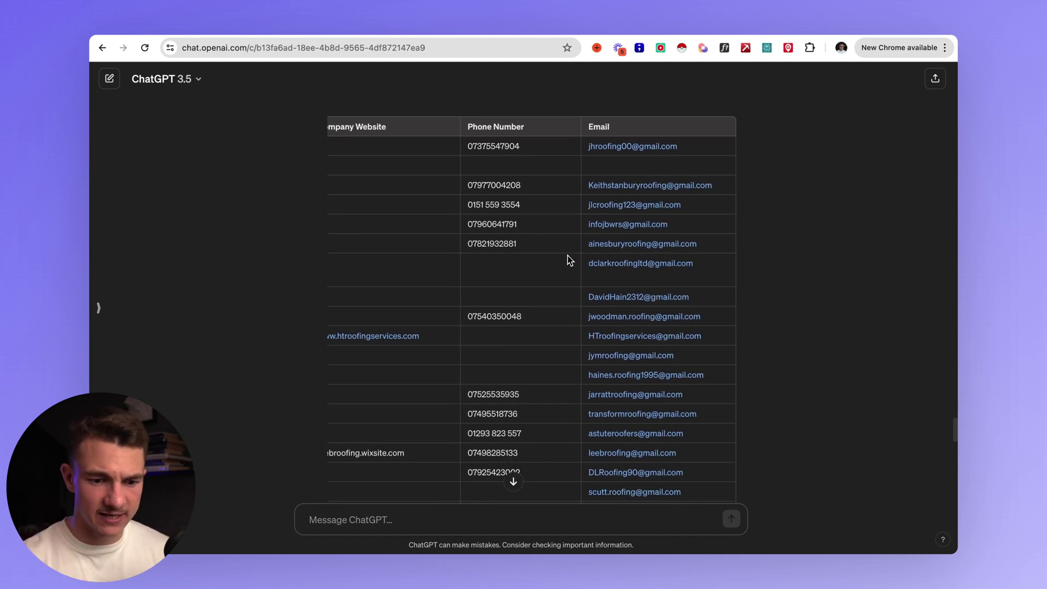
scroll(569, 261, left, 5)
scroll(496, 283, down, 15)
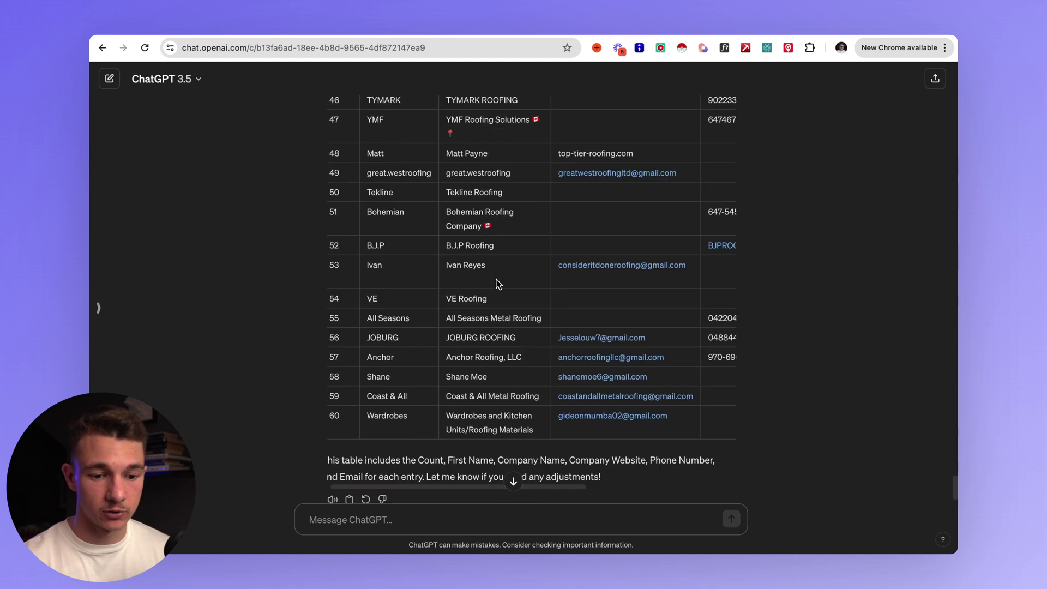
scroll(497, 283, down, 2)
scroll(497, 283, left, 1)
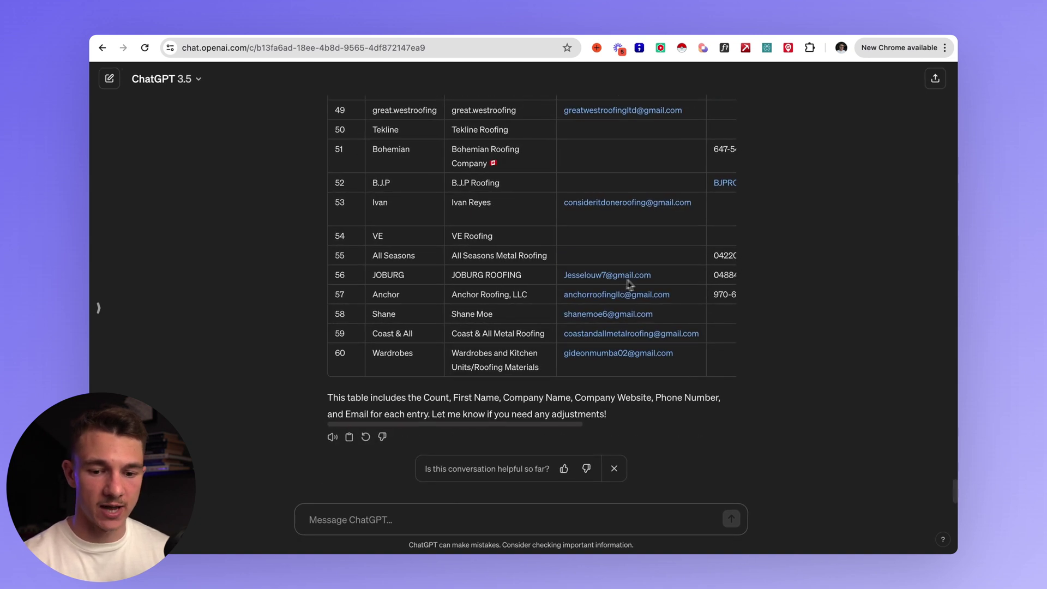
scroll(714, 250, left, 5)
scroll(714, 249, down, 4)
scroll(714, 250, left, 1)
scroll(714, 253, down, 10)
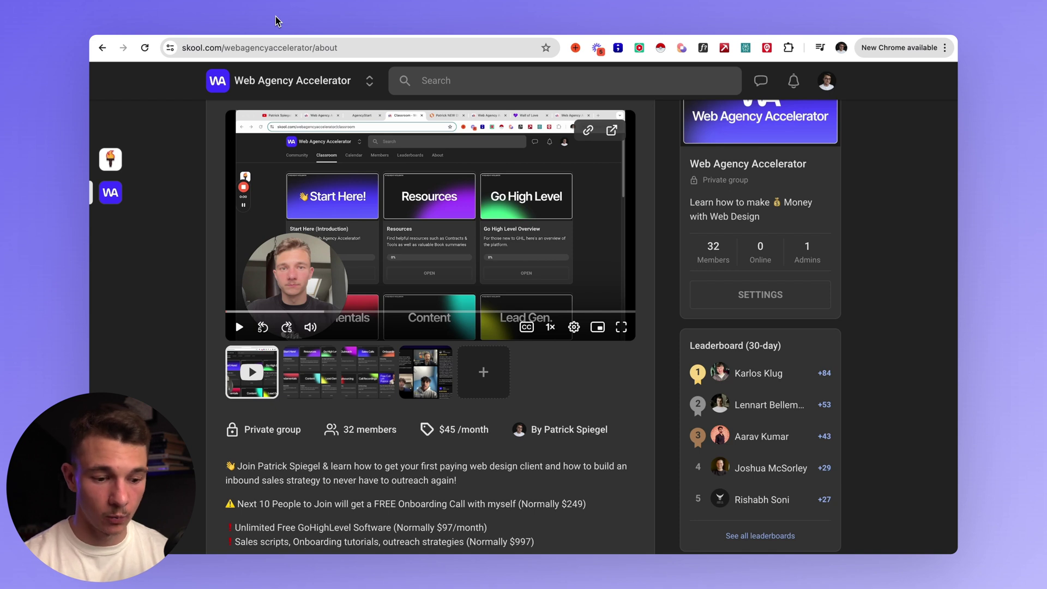
Scroll the Web Agency Accelerator about page to review its $45/month price and perks
scroll(302, 365, down, 4)
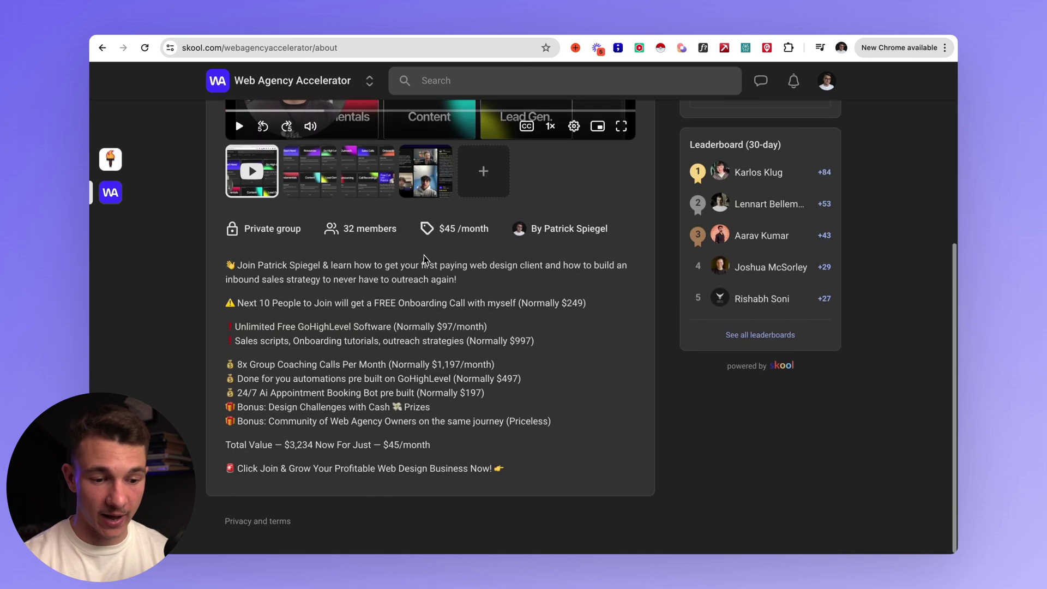
scroll(301, 355, up, 3)
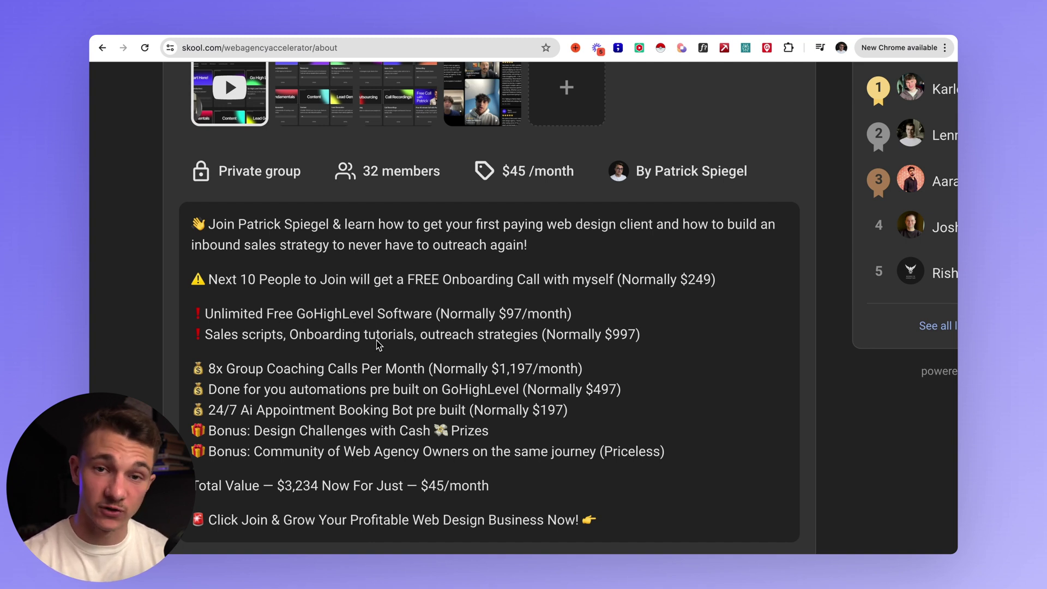
scroll(378, 344, down, 3)
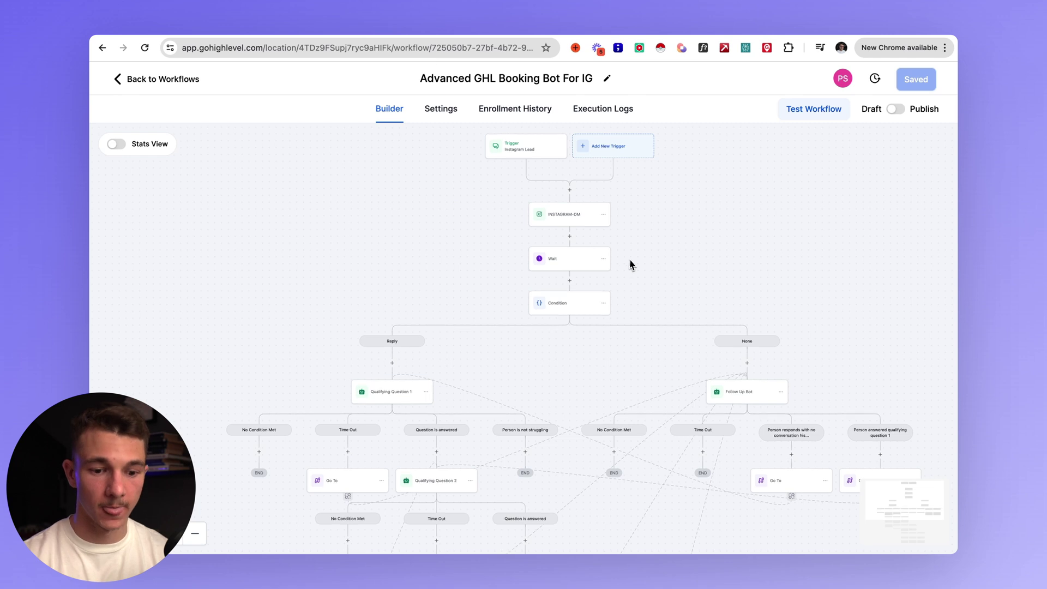
scroll(630, 263, down, 5)
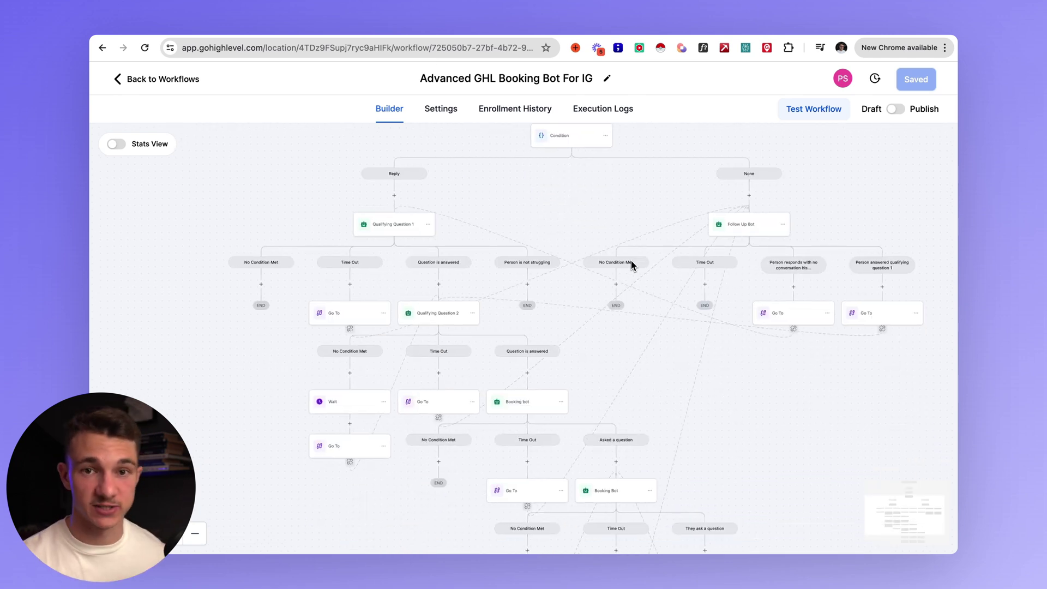
Pan around the Advanced GHL Booking Bot For IG workflow to view its DM, wait and condition branches
scroll(535, 326, up, 4)
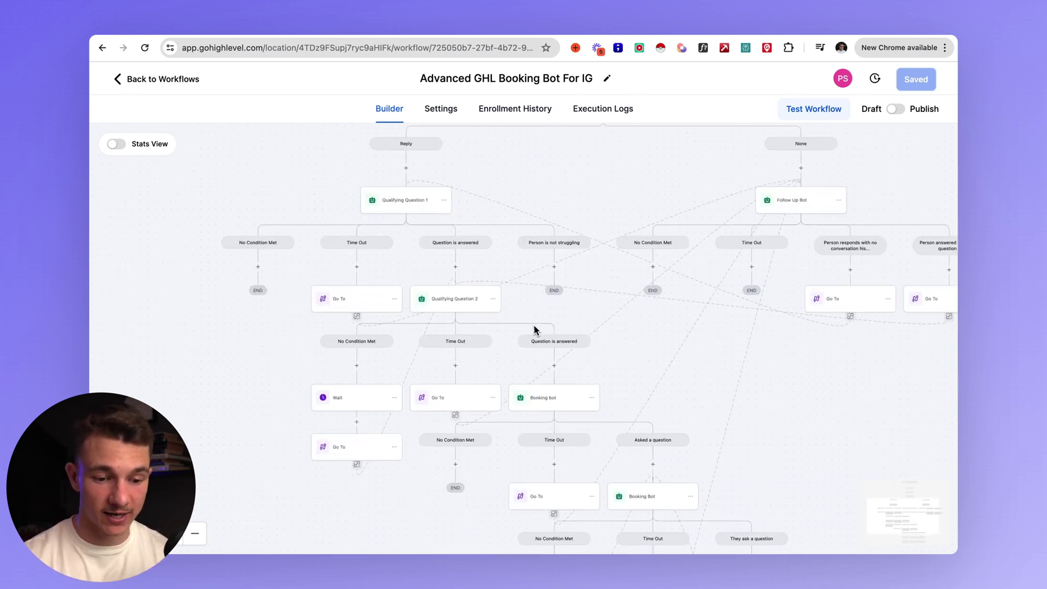
scroll(533, 329, up, 3)
scroll(589, 198, up, 2)
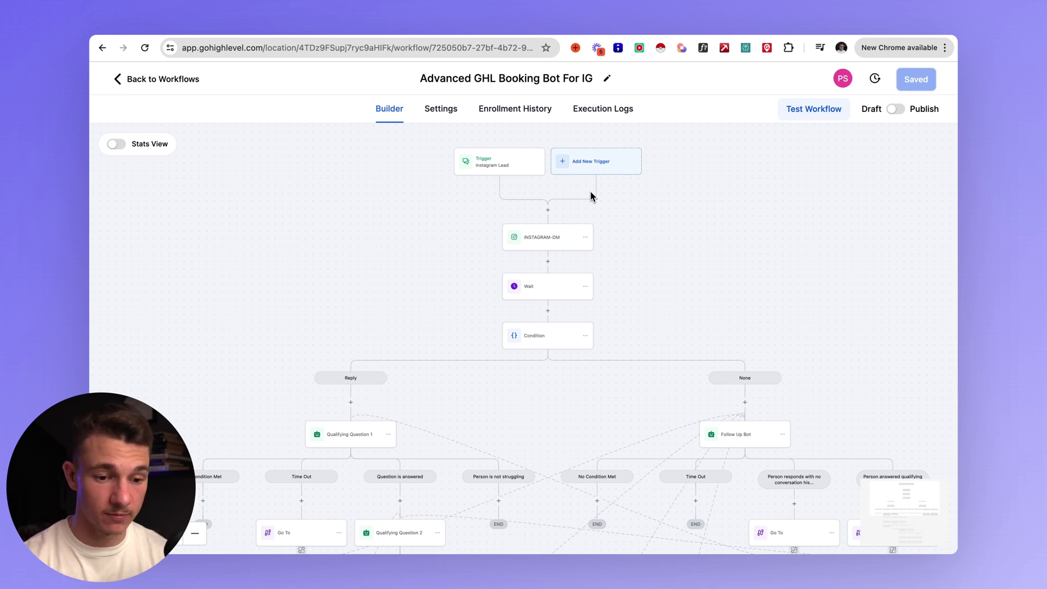
scroll(592, 196, down, 8)
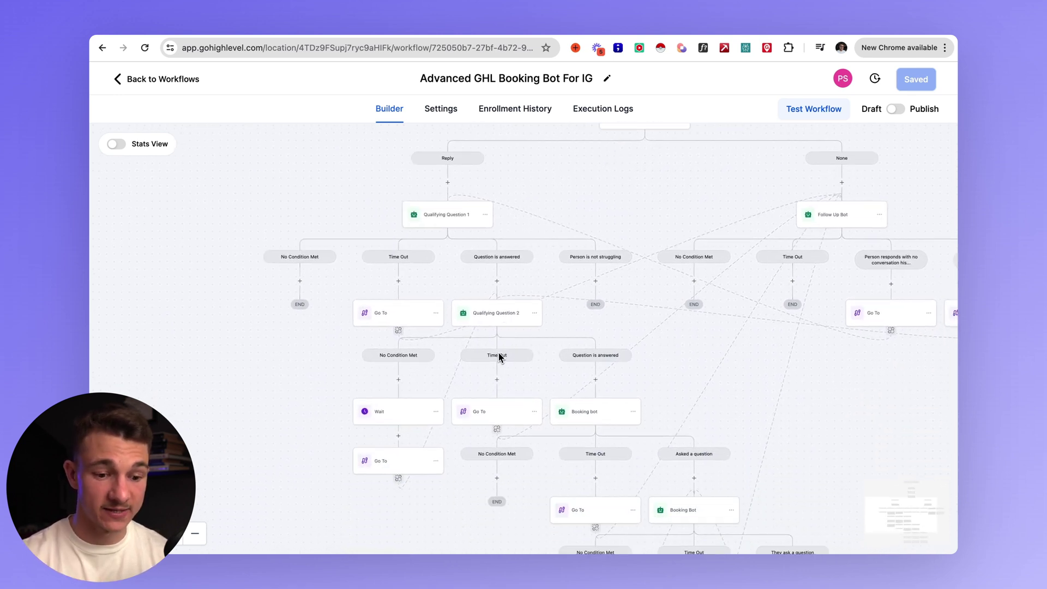
scroll(499, 355, down, 2)
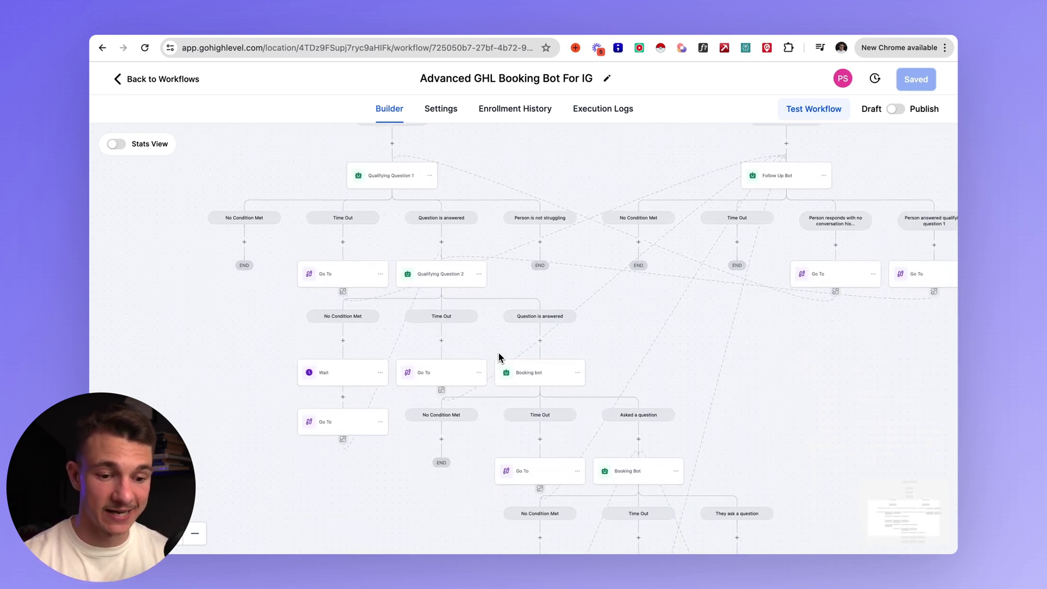
scroll(499, 355, up, 5)
scroll(499, 352, up, 5)
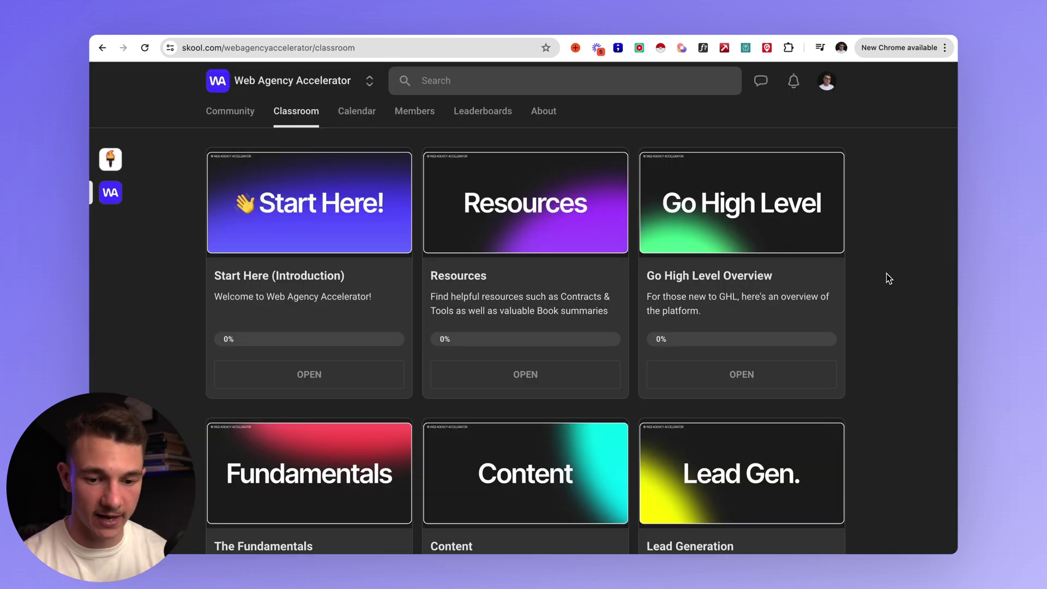
Scroll through the Classroom course cards, then back up to the community's about details
scroll(886, 273, down, 3)
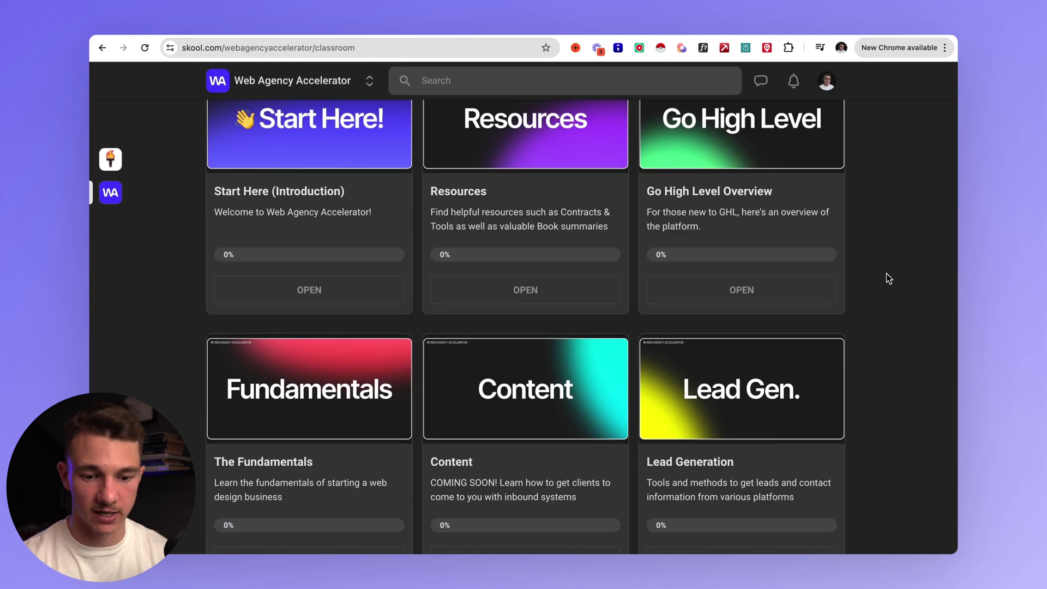
scroll(886, 273, down, 8)
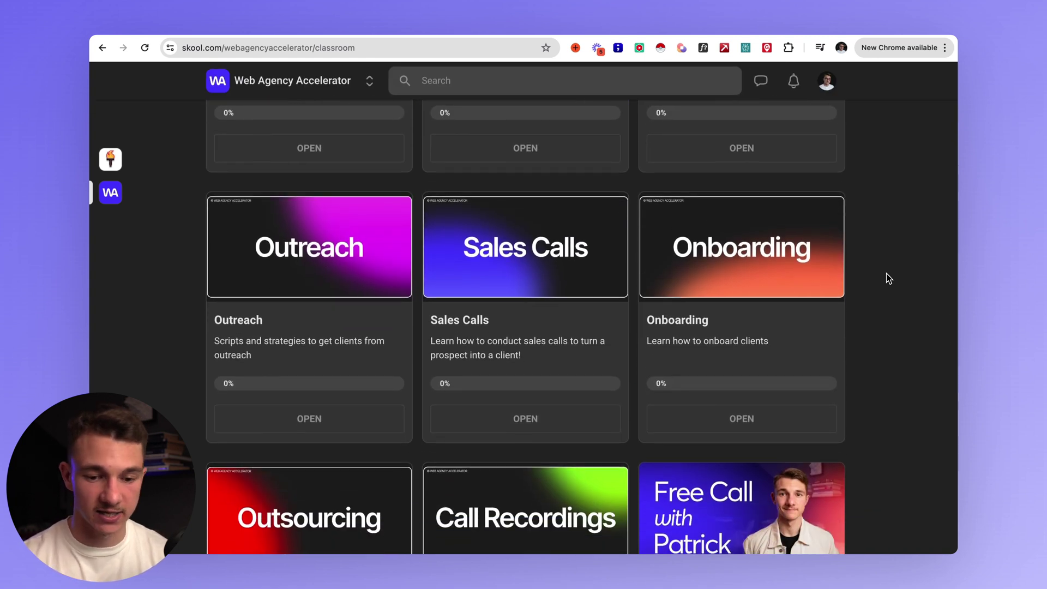
scroll(886, 273, down, 4)
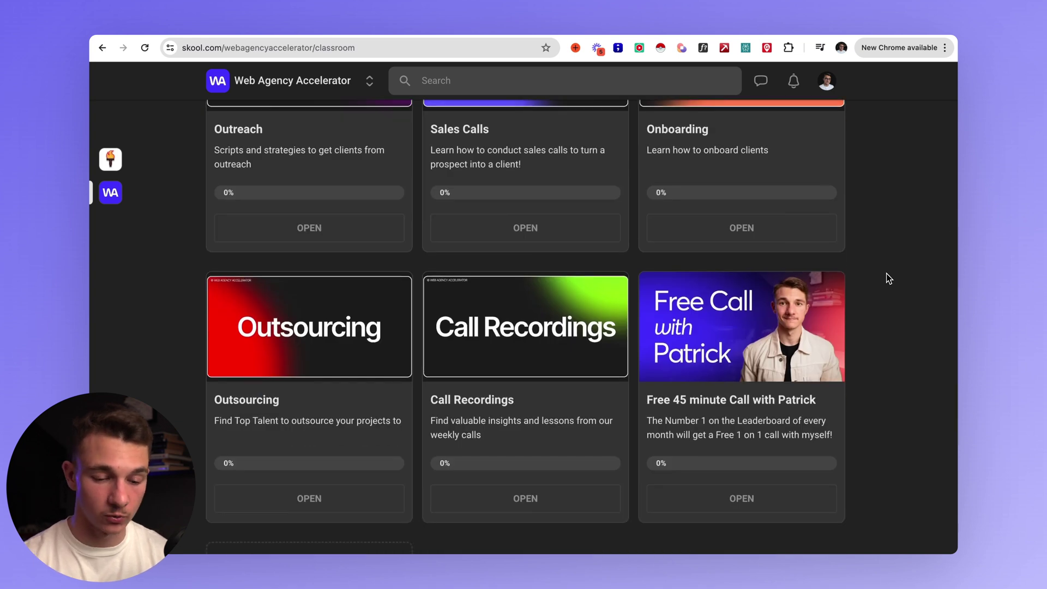
scroll(886, 273, down, 2)
scroll(867, 265, up, 1)
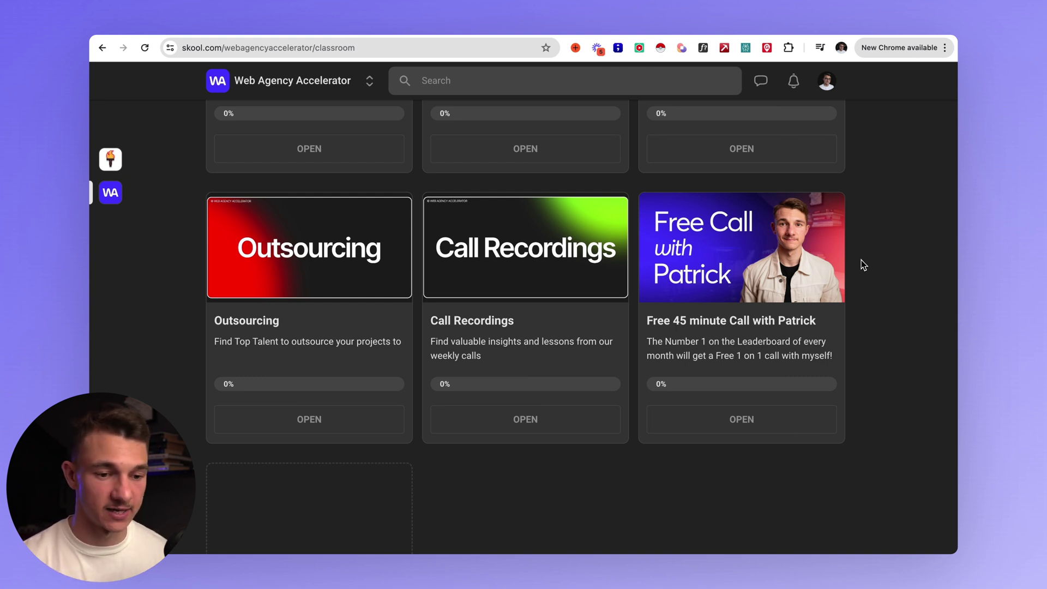
scroll(863, 265, up, 6)
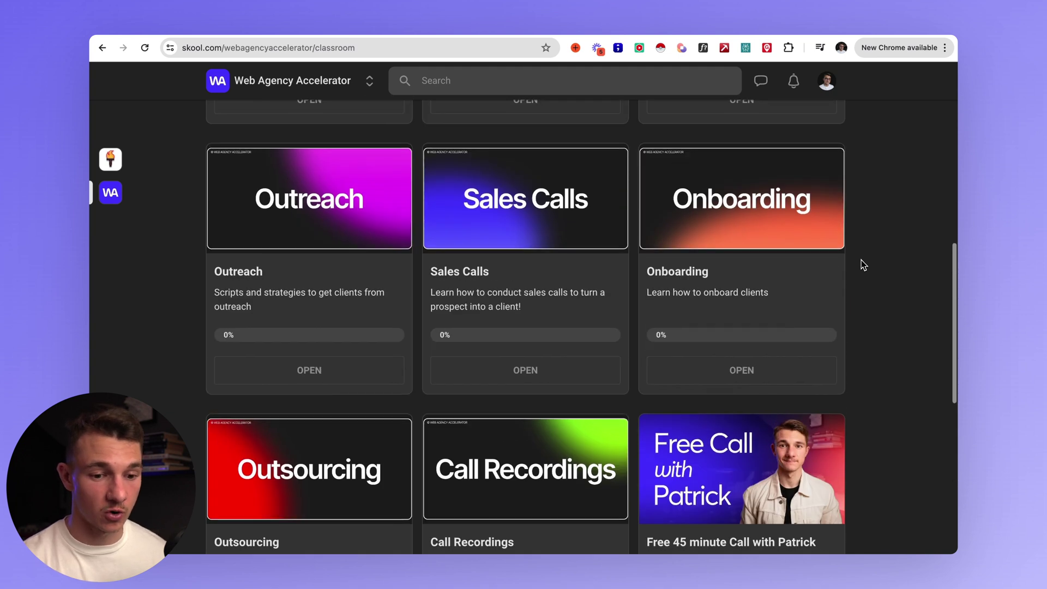
scroll(864, 265, up, 8)
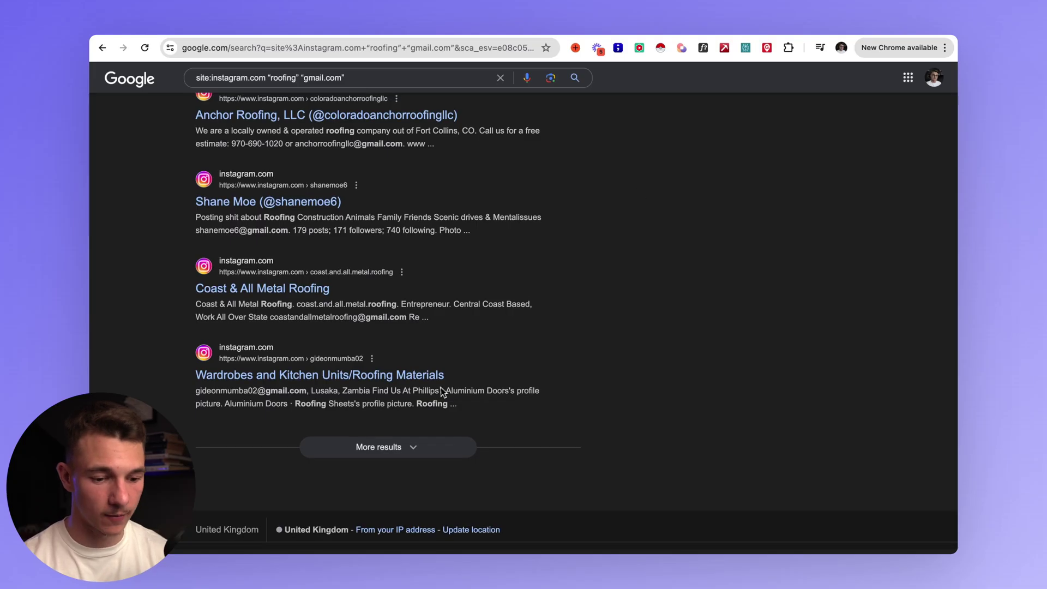
Load more Instagram roofing results and select the Colton Mead and Town roofing result text
click(362, 448)
scroll(508, 408, down, 5)
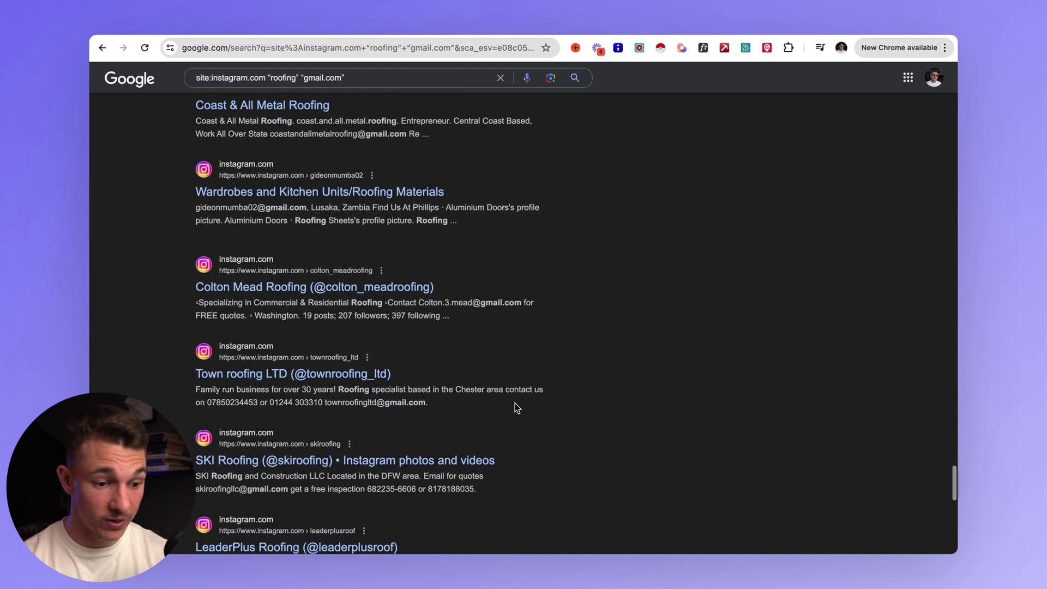
scroll(515, 405, down, 3)
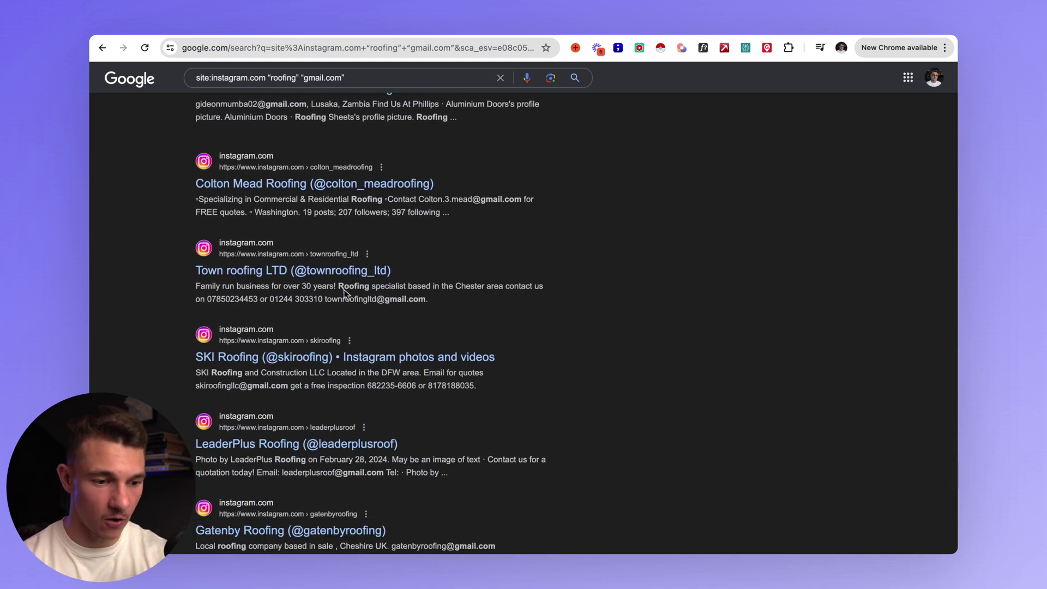
drag(210, 147, 372, 243)
scroll(368, 242, down, 10)
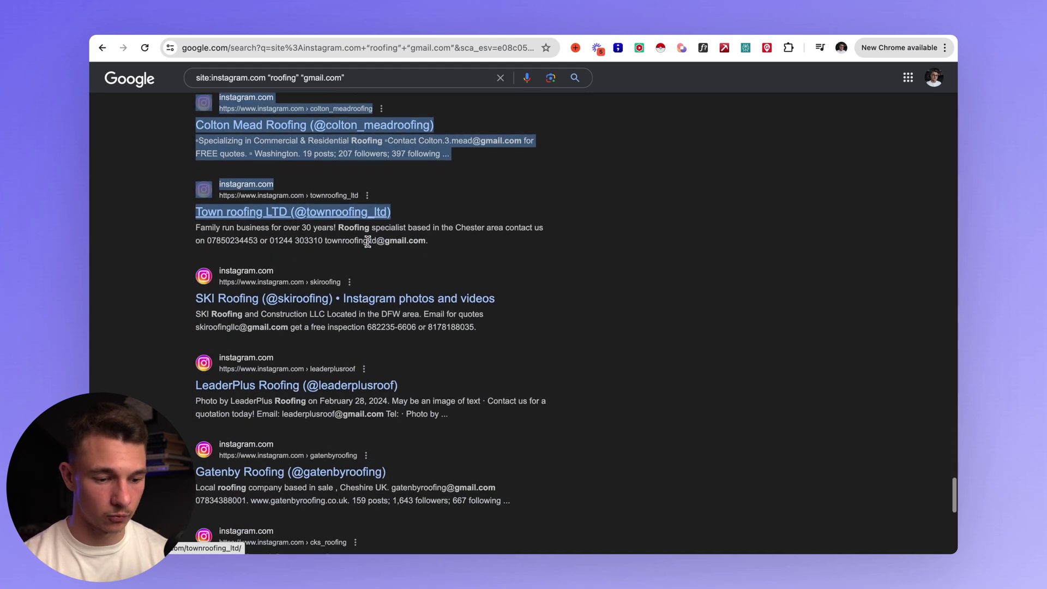
click(360, 447)
scroll(483, 435, down, 10)
scroll(485, 432, down, 8)
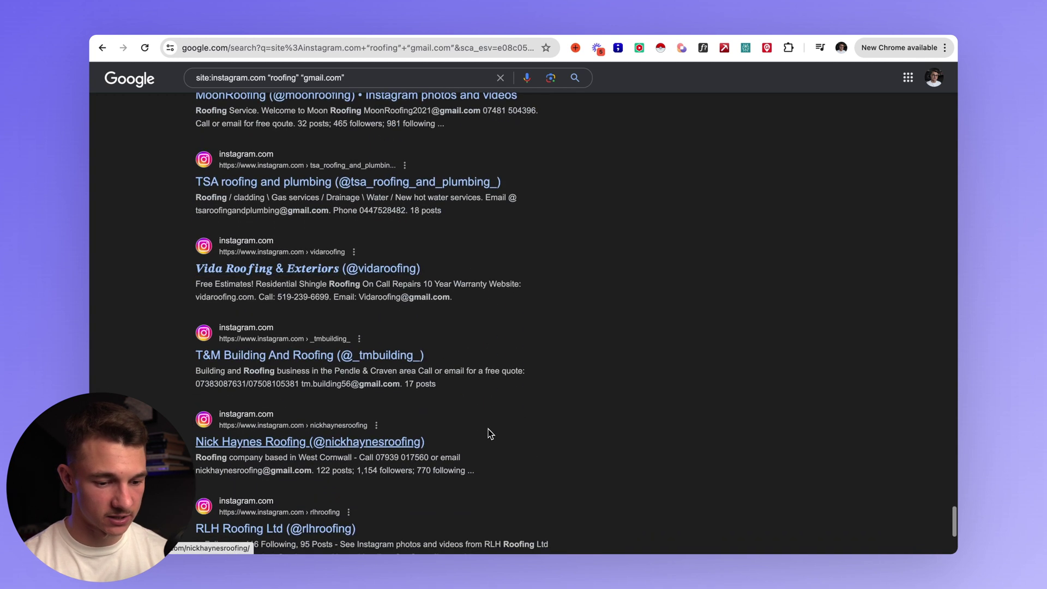
Load another batch, select the results text down to JV ROOFING, and return to ChatGPT
click(352, 494)
scroll(500, 414, down, 2)
scroll(499, 414, down, 14)
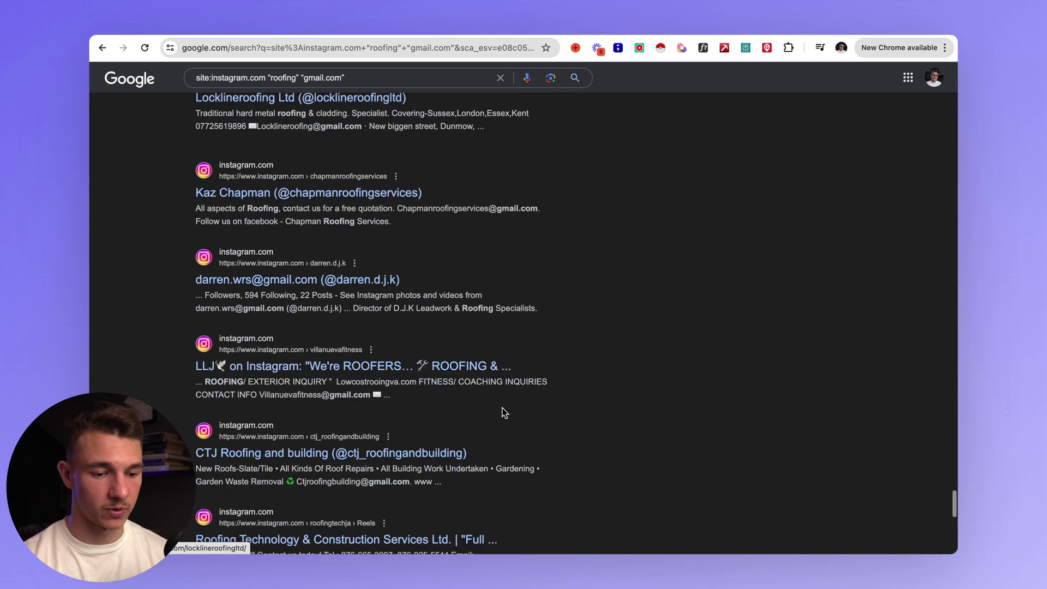
scroll(654, 410, up, 2)
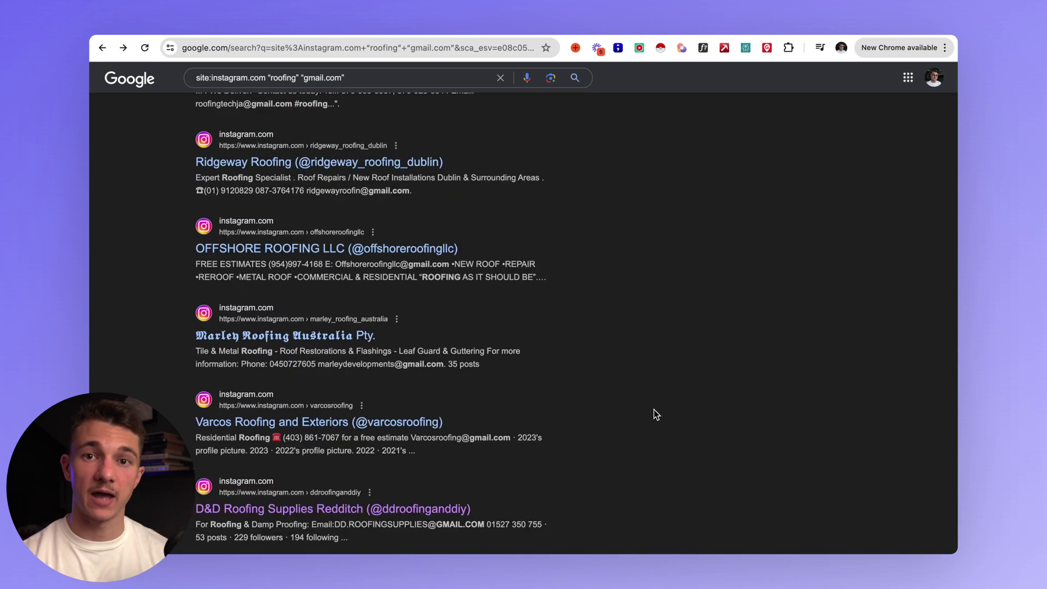
drag(171, 145, 658, 421)
scroll(659, 422, down, 3)
scroll(659, 421, down, 12)
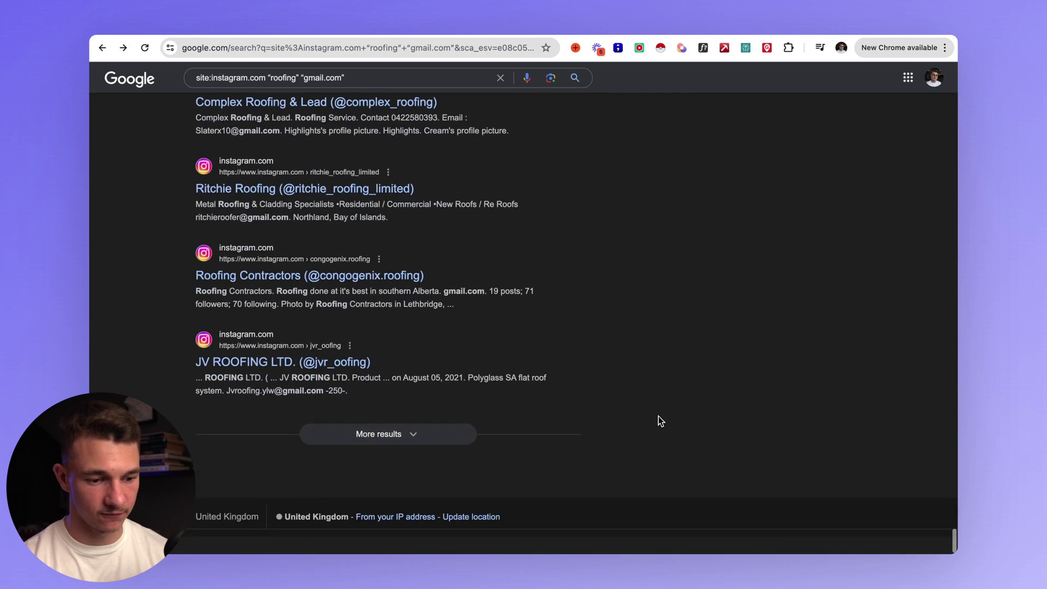
shift+click(375, 410)
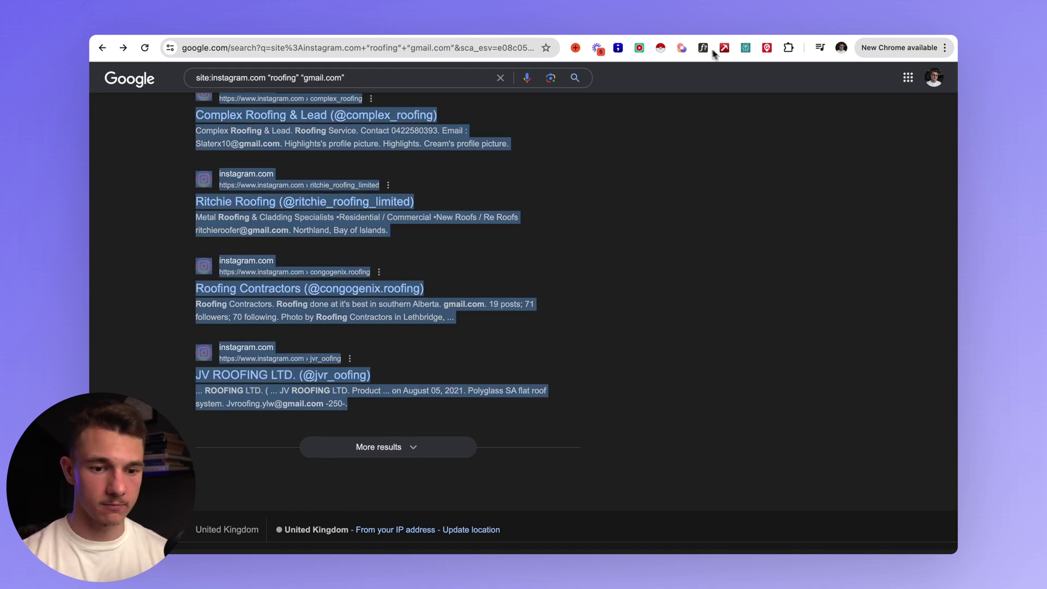
key(ctrl+Tab)
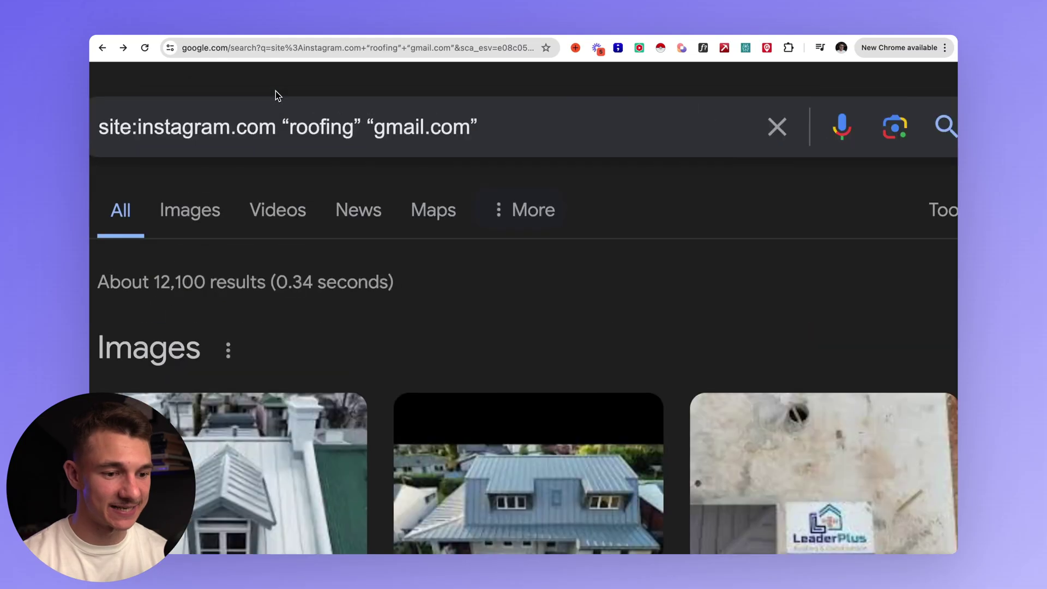
Change the Google query to site:linkedin.com/in/ "lawyers" "gmail.com"
key(super+plus)
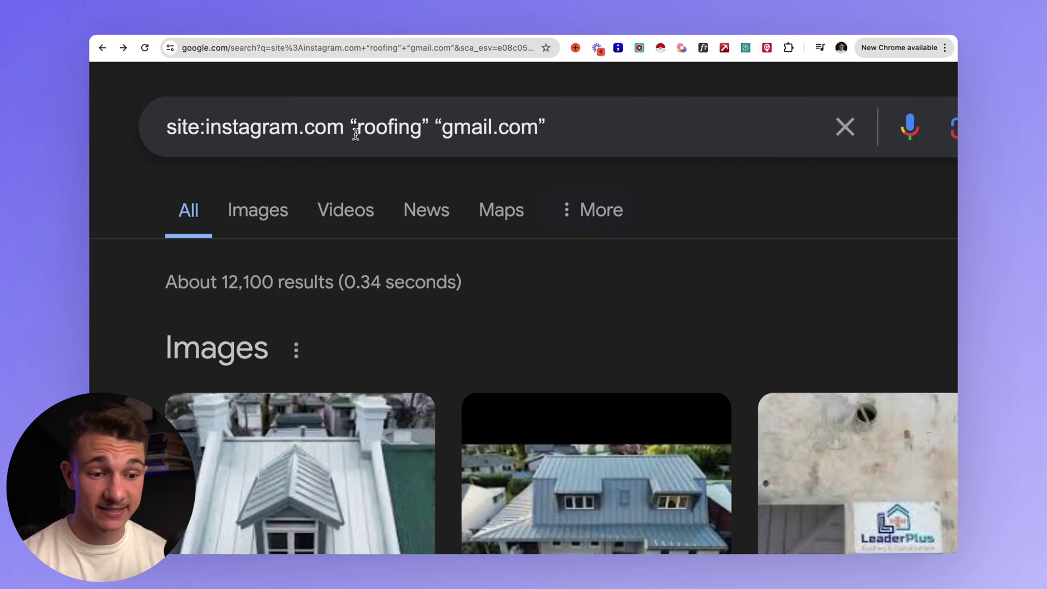
drag(342, 129, 206, 134)
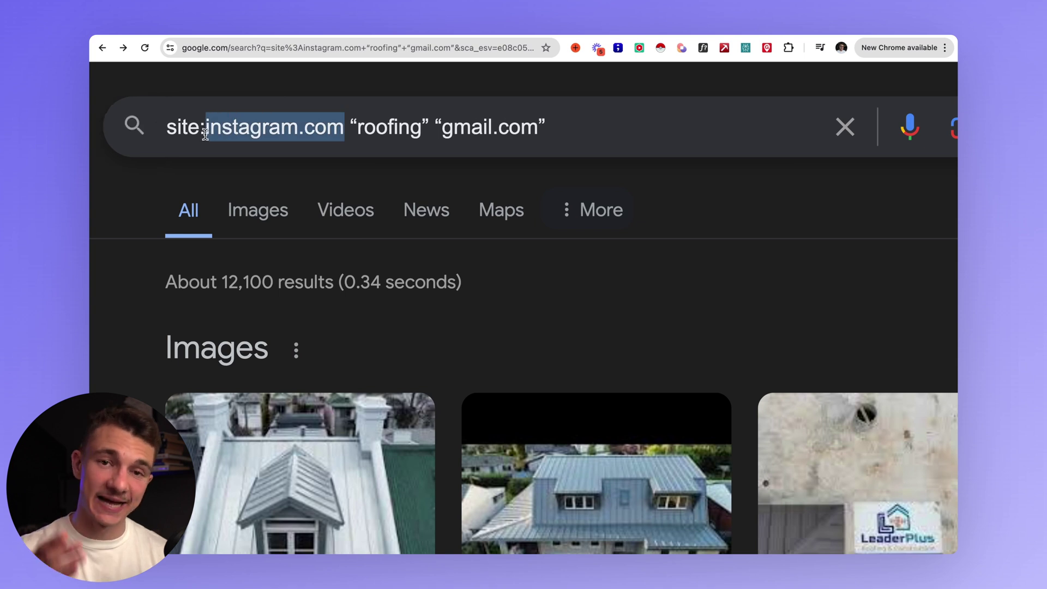
text(linkedin.c)
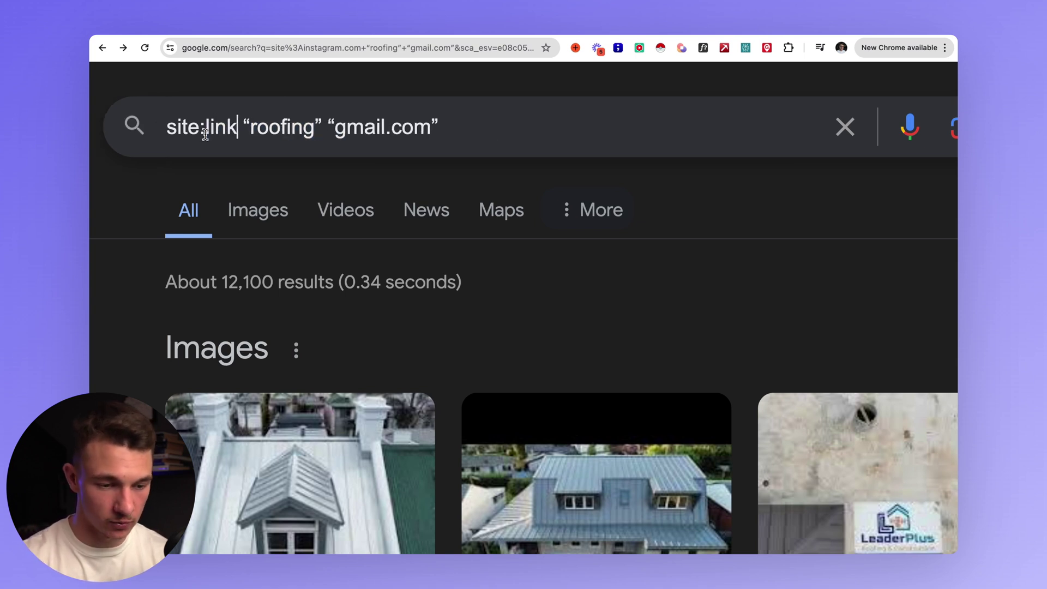
text(om/in)
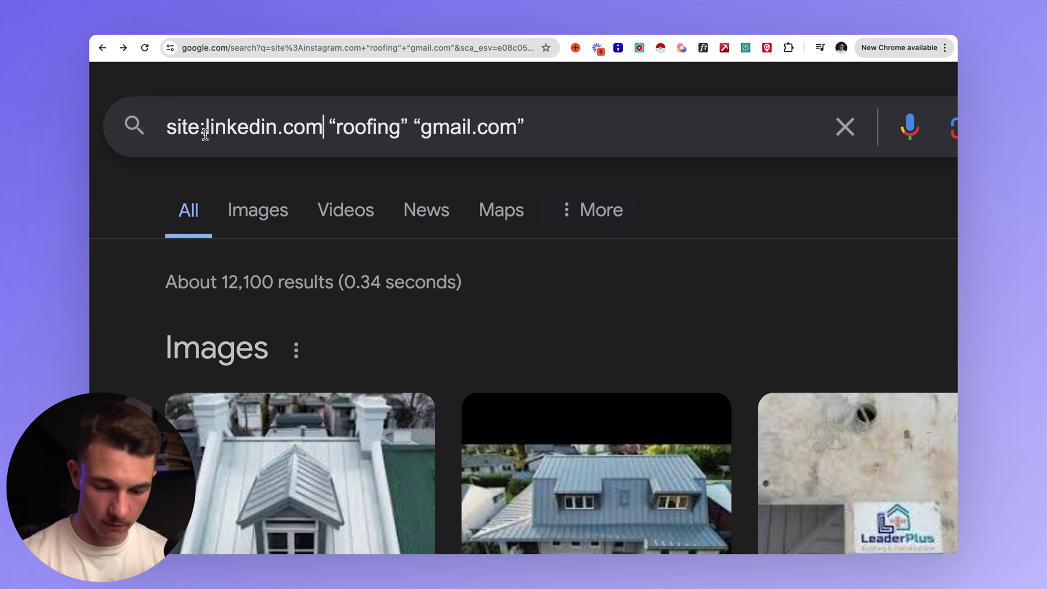
text(/)
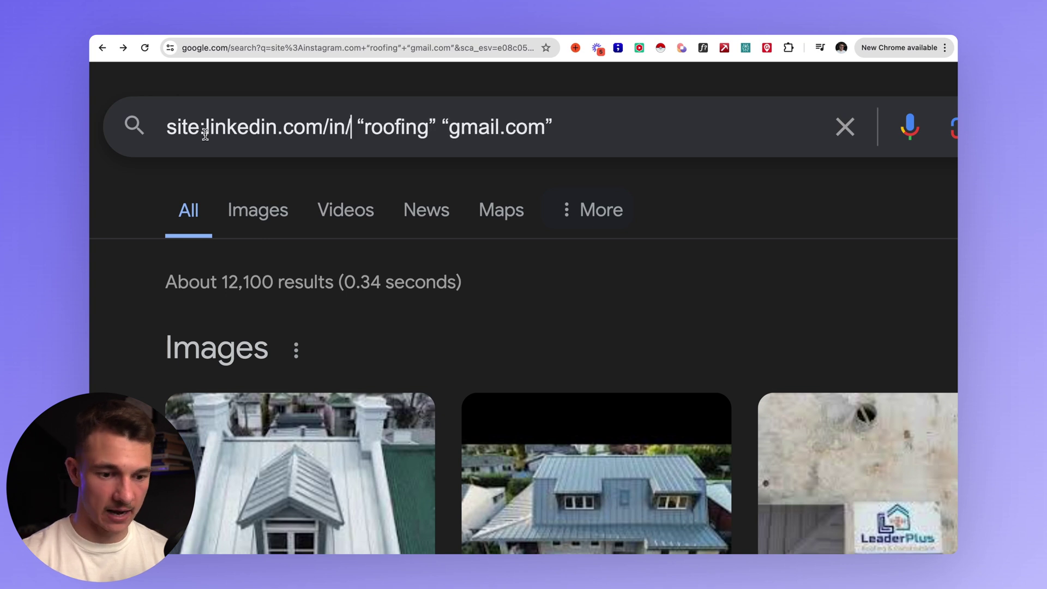
click(427, 127)
drag(425, 126, 367, 128)
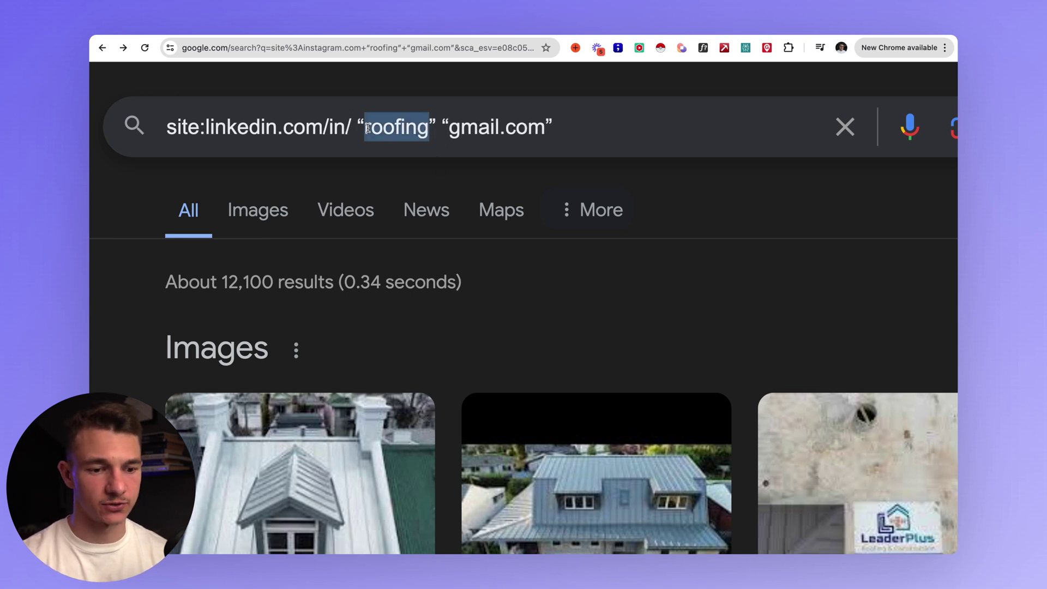
text(lawyers)
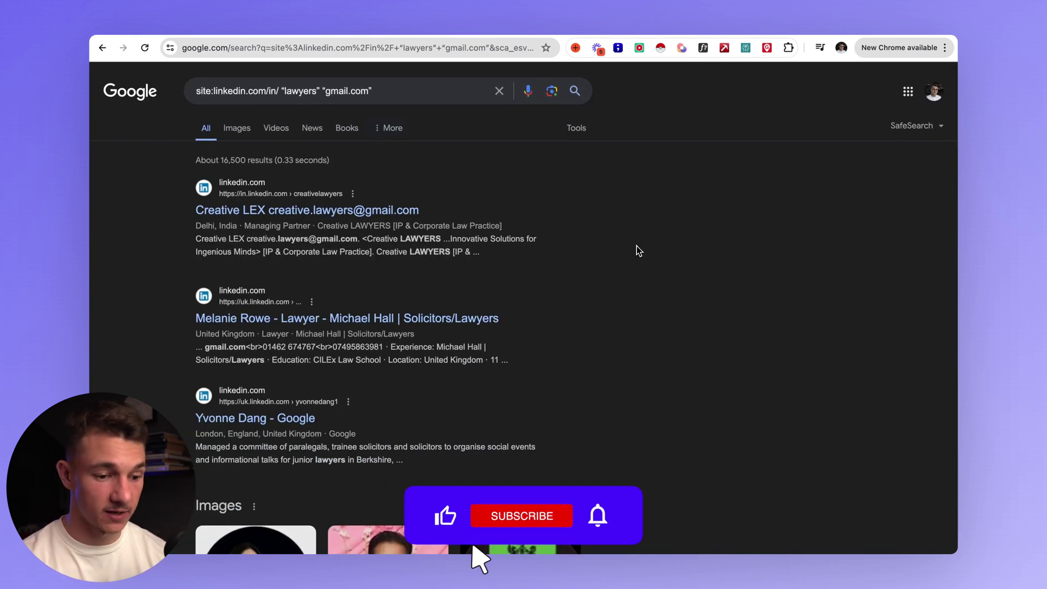
Copy all the LinkedIn lawyer results text and switch to the ChatGPT conversation
scroll(637, 246, down, 10)
scroll(637, 250, down, 10)
scroll(602, 259, up, 3)
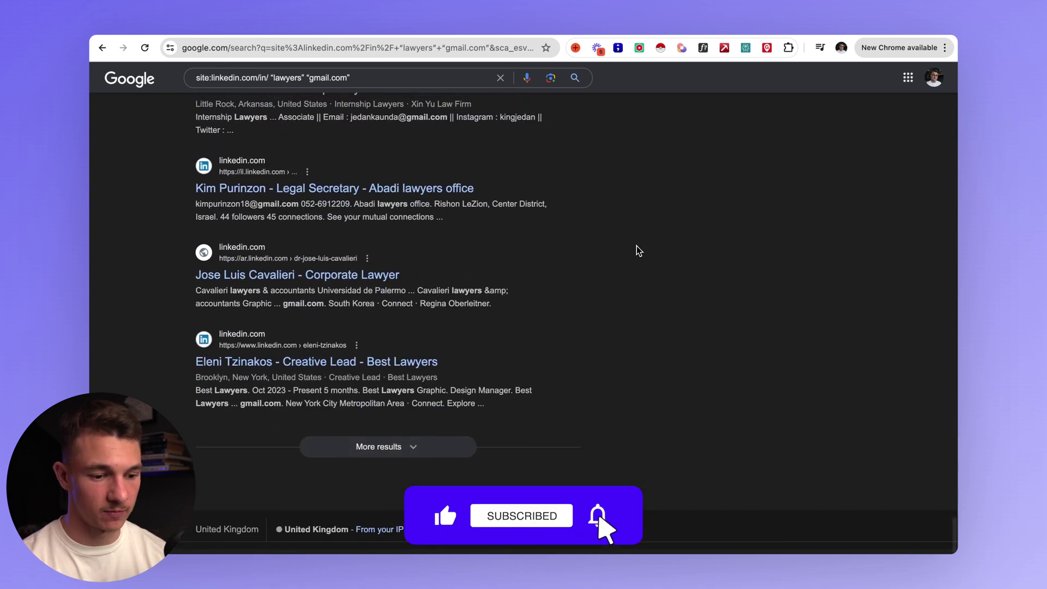
key(super+a)
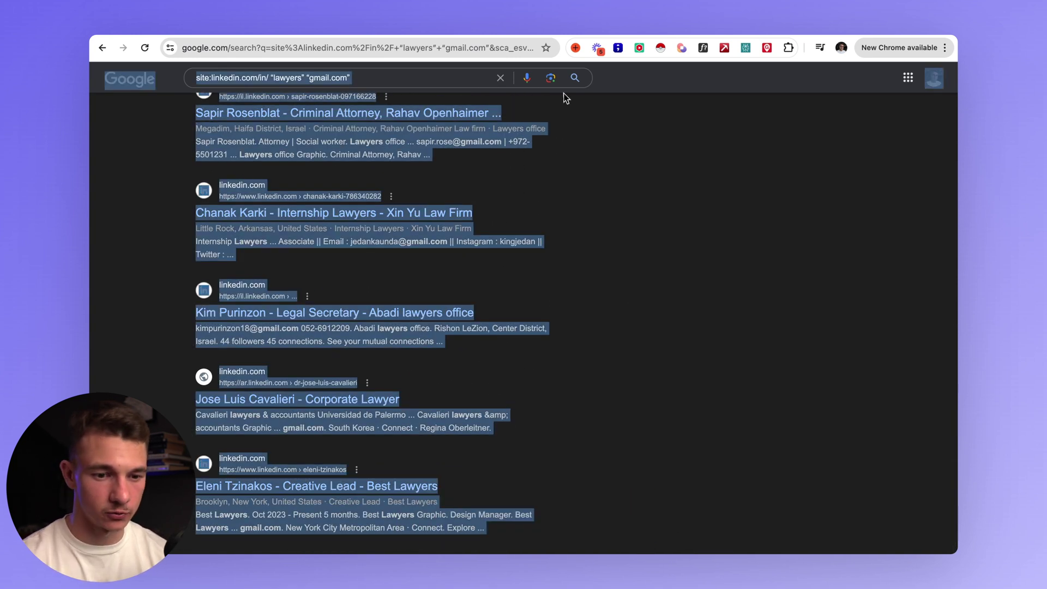
key(super+c)
key(ctrl+Tab)
Paste the lawyer results into ChatGPT with the instructions doc's table prompt on top, and send
key(super+v)
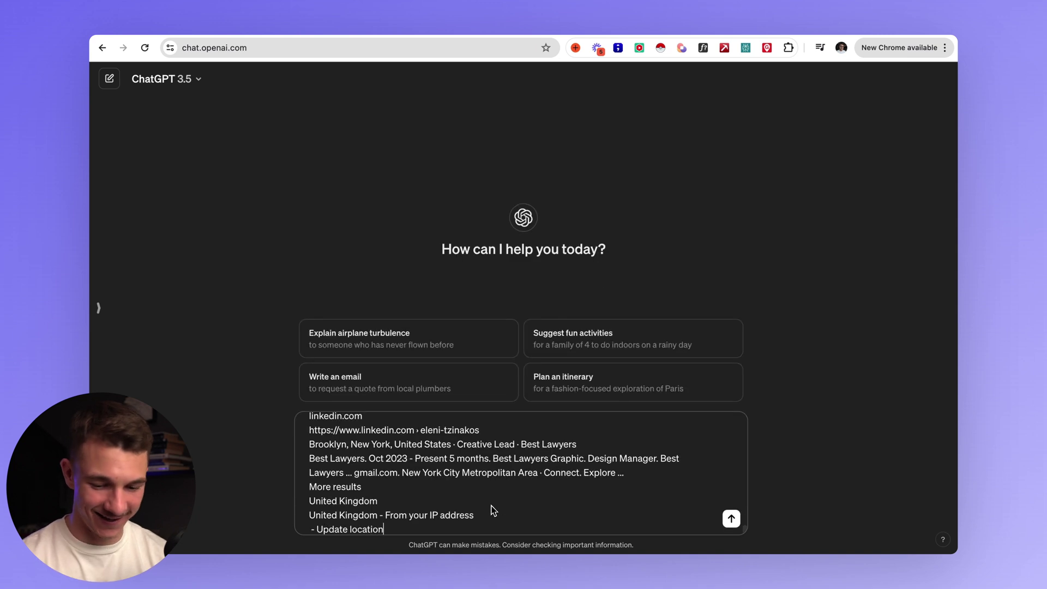
key(super+Up)
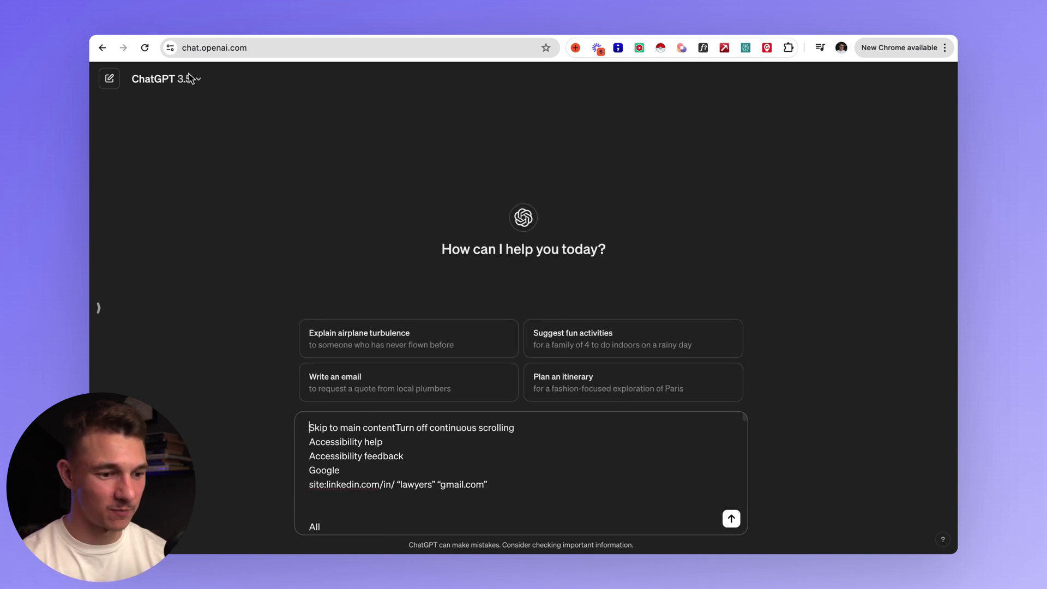
key(ctrl+shift+Tab)
double_click(644, 304)
drag(673, 303, 382, 279)
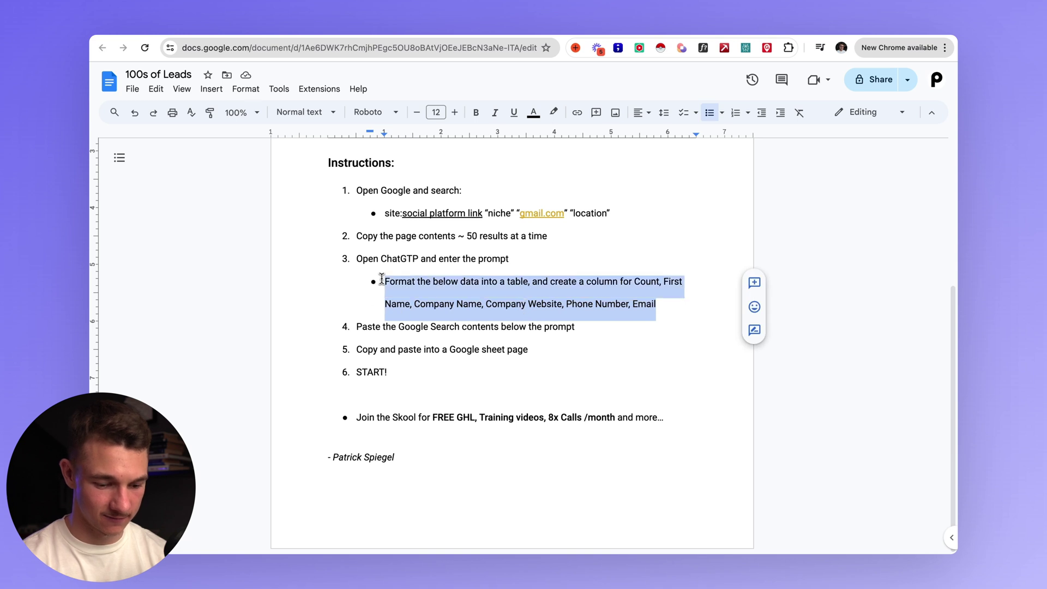
key(ctrl+c)
key(ctrl+Tab)
key(ctrl+v)
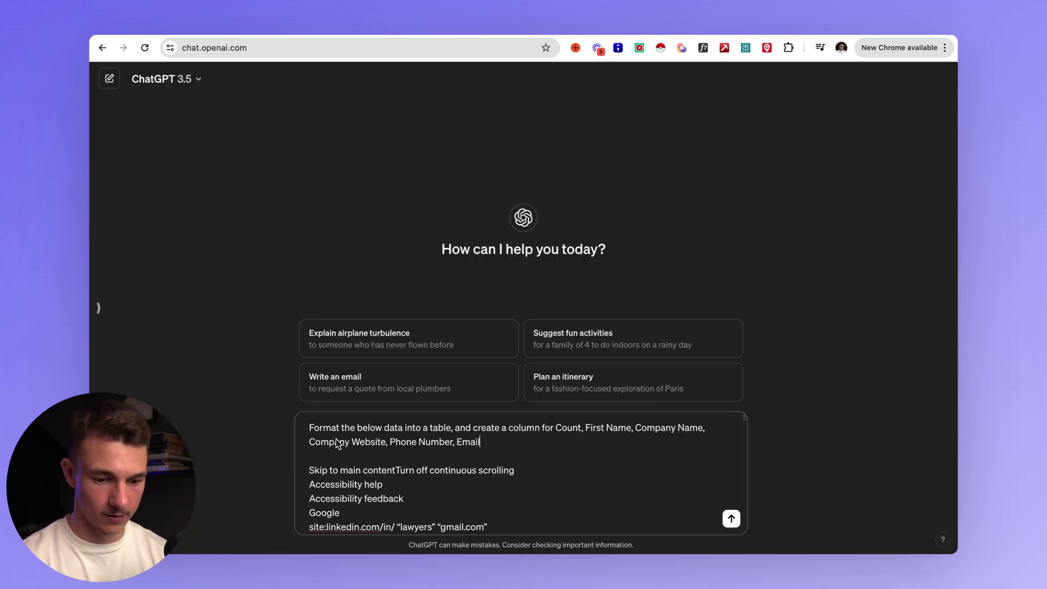
key(Return)
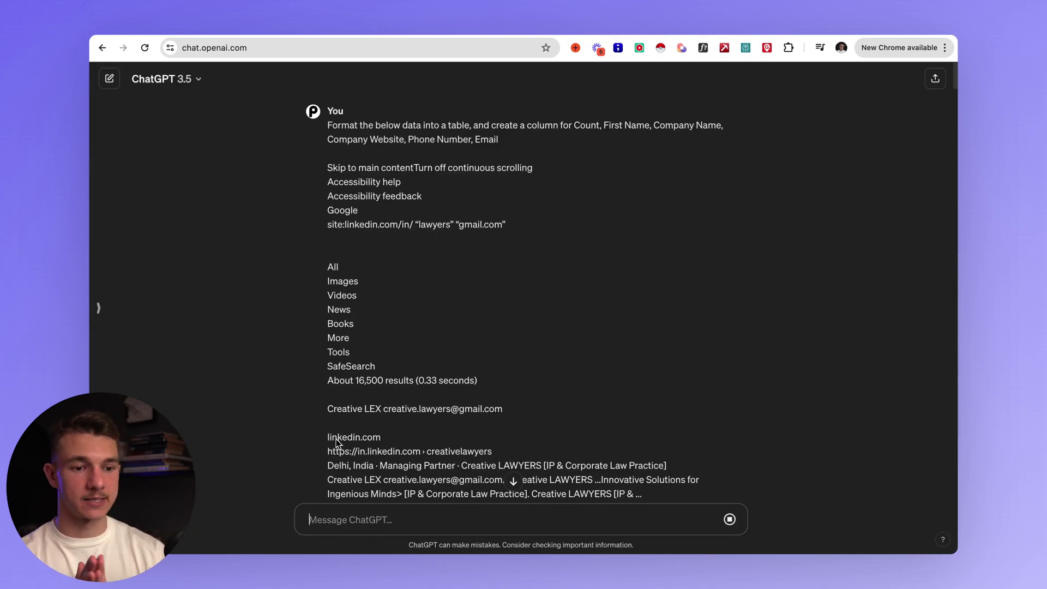
Scroll through ChatGPT's 59-row lawyer leads table to review the rows and email column
scroll(571, 252, down, 20)
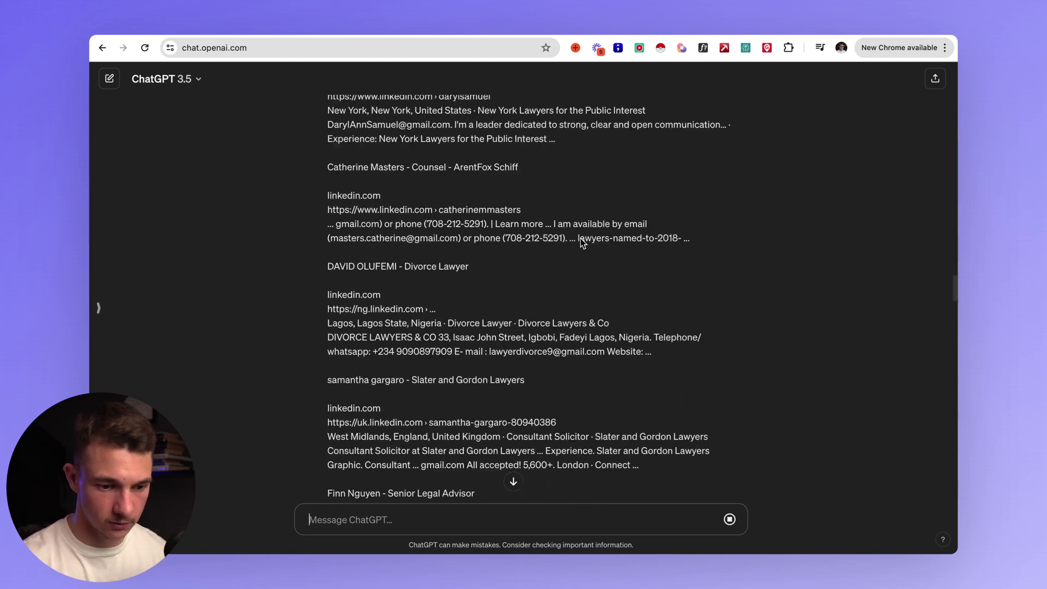
scroll(582, 243, down, 2)
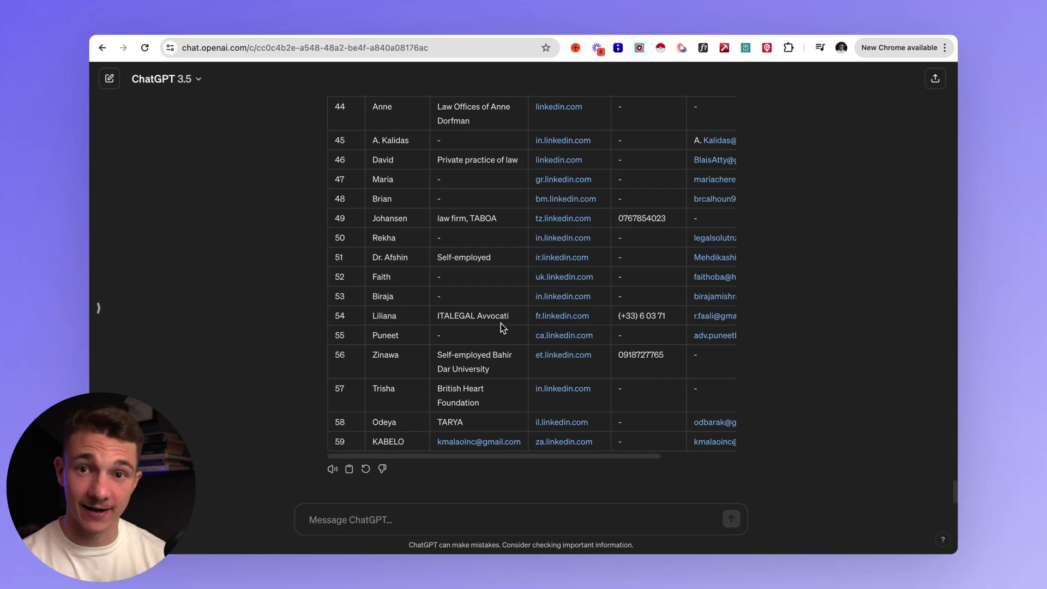
scroll(478, 295, up, 10)
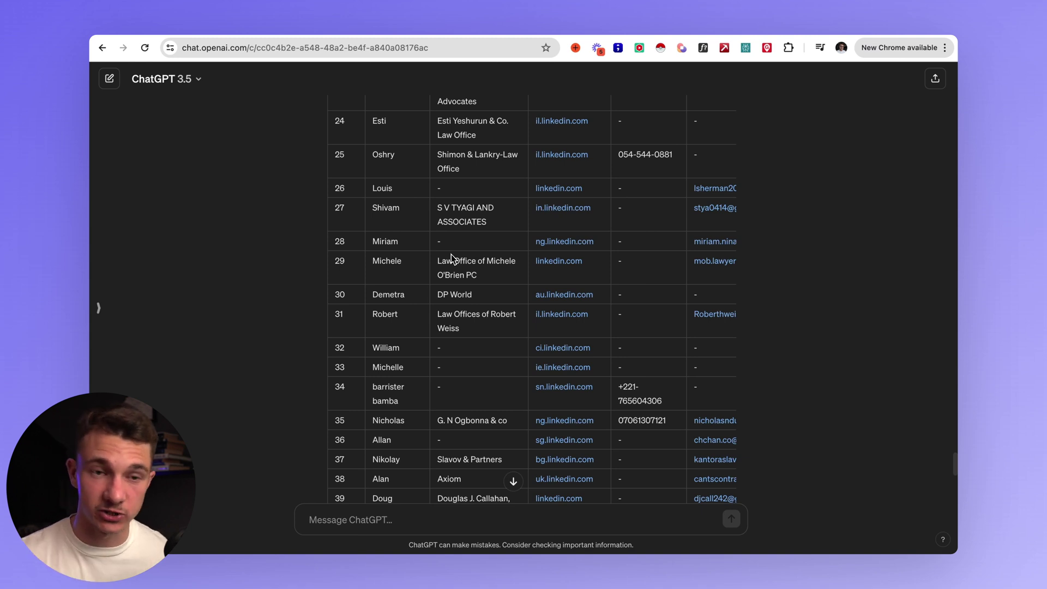
scroll(451, 256, up, 4)
scroll(451, 256, right, 3)
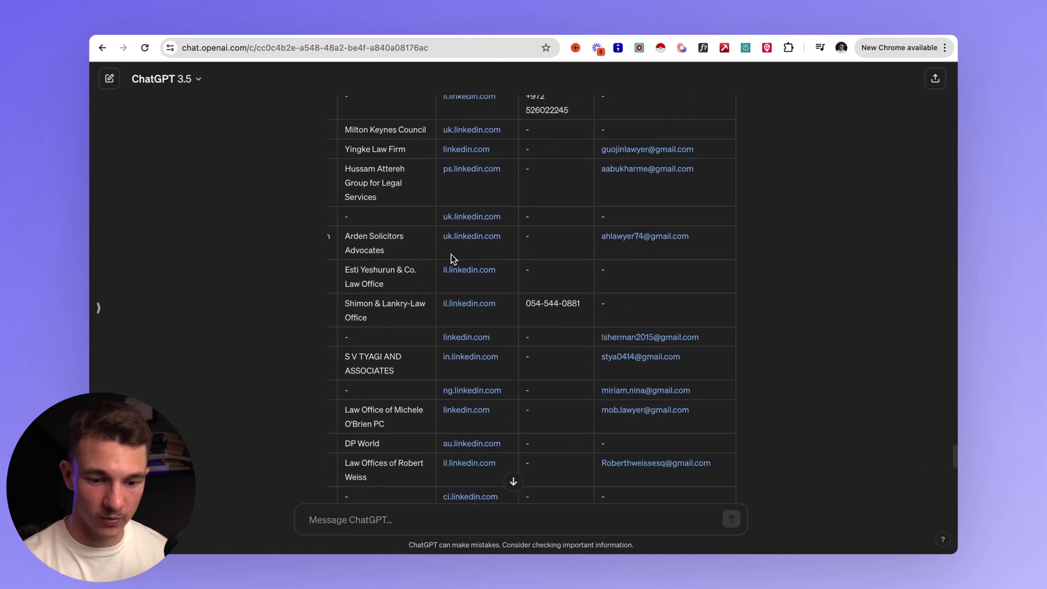
scroll(567, 352, down, 5)
scroll(569, 351, down, 8)
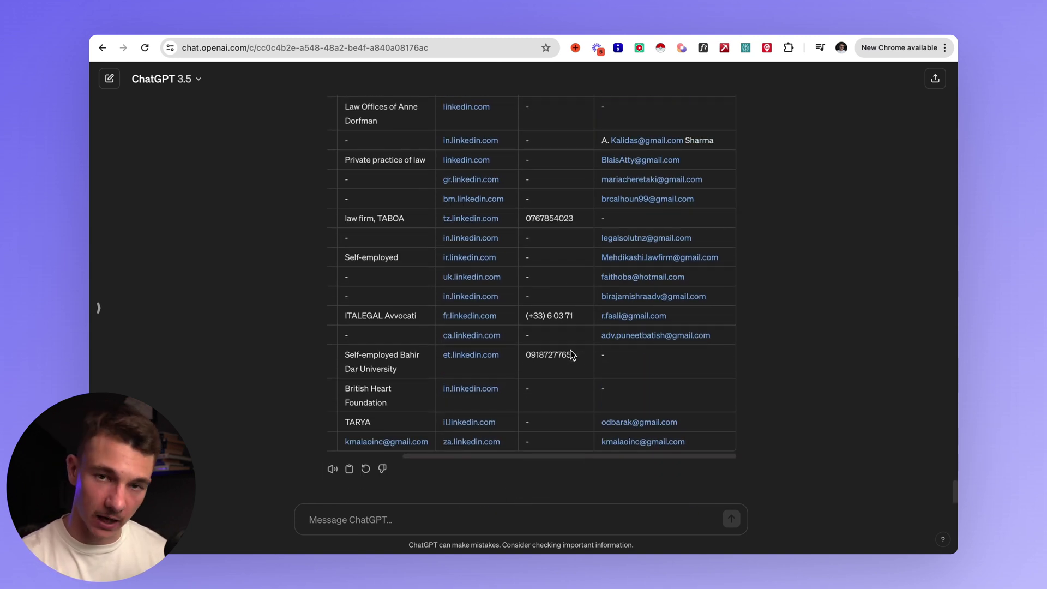
scroll(570, 354, up, 15)
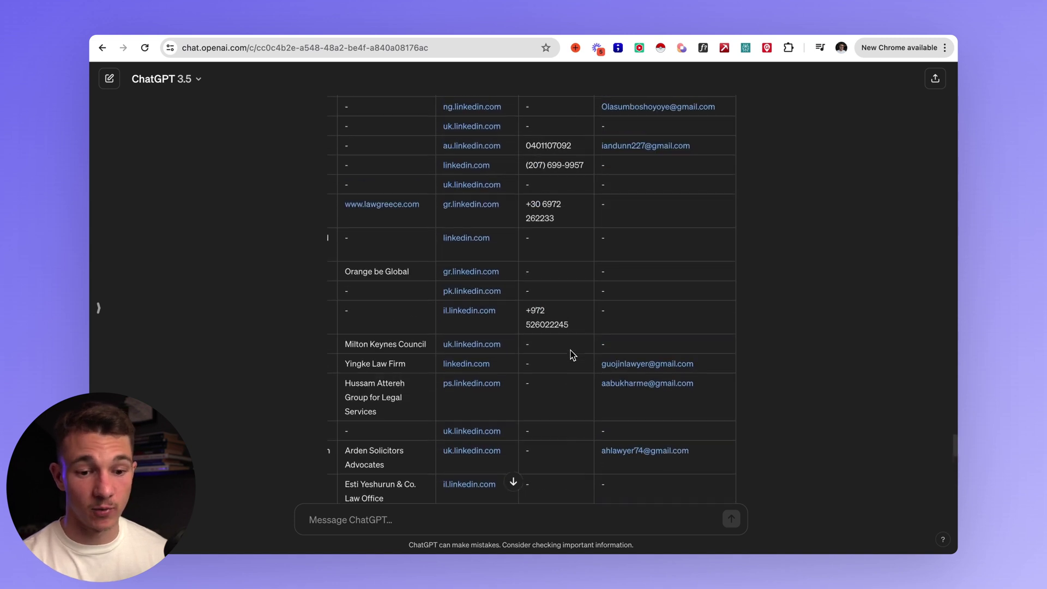
scroll(570, 351, up, 8)
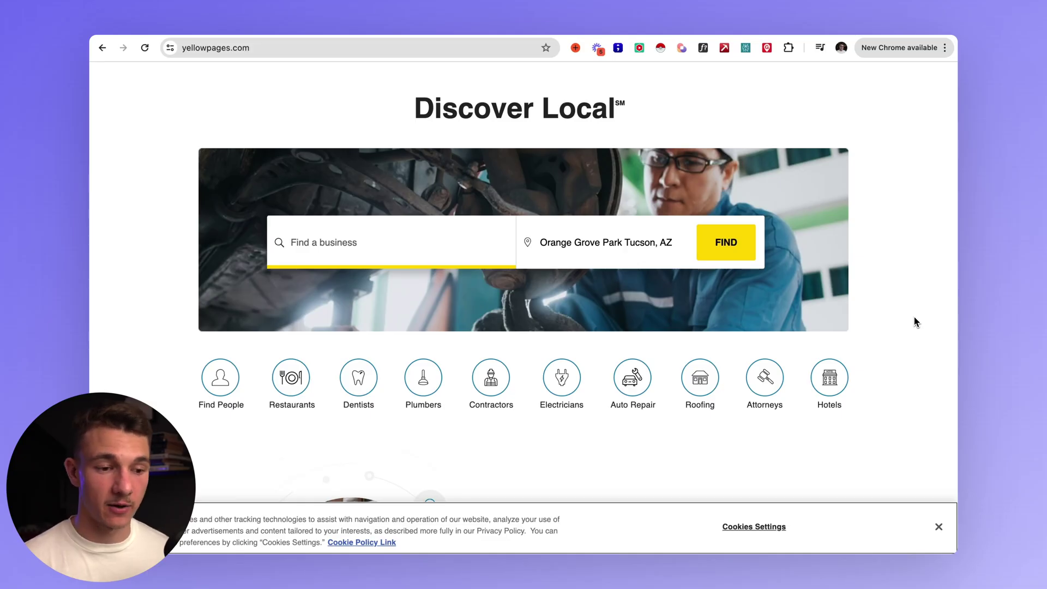
Open the Contractors category from the Yellow Pages homepage
scroll(914, 316, down, 2)
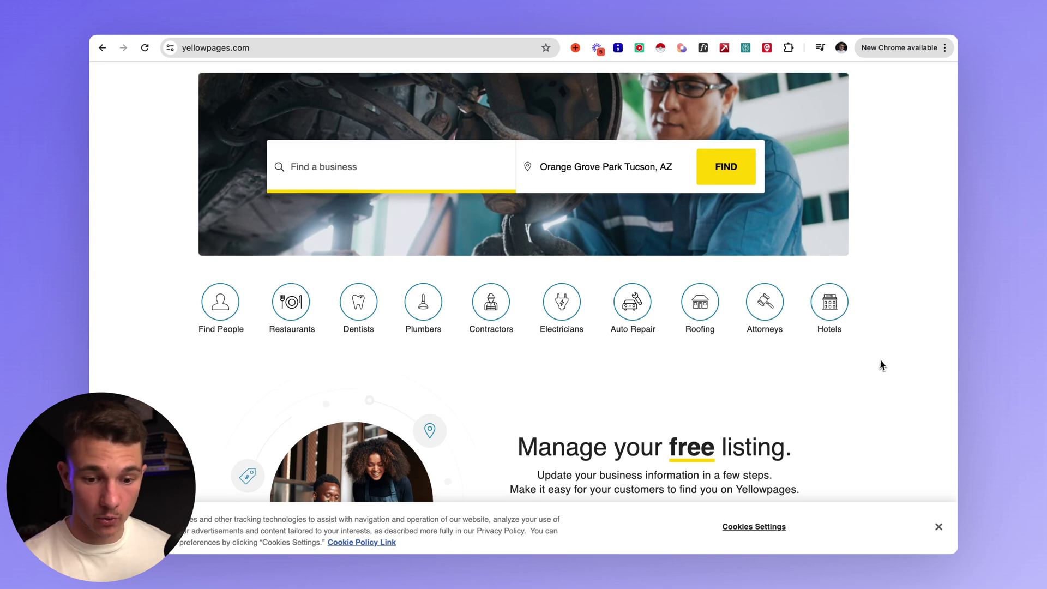
scroll(882, 365, down, 1)
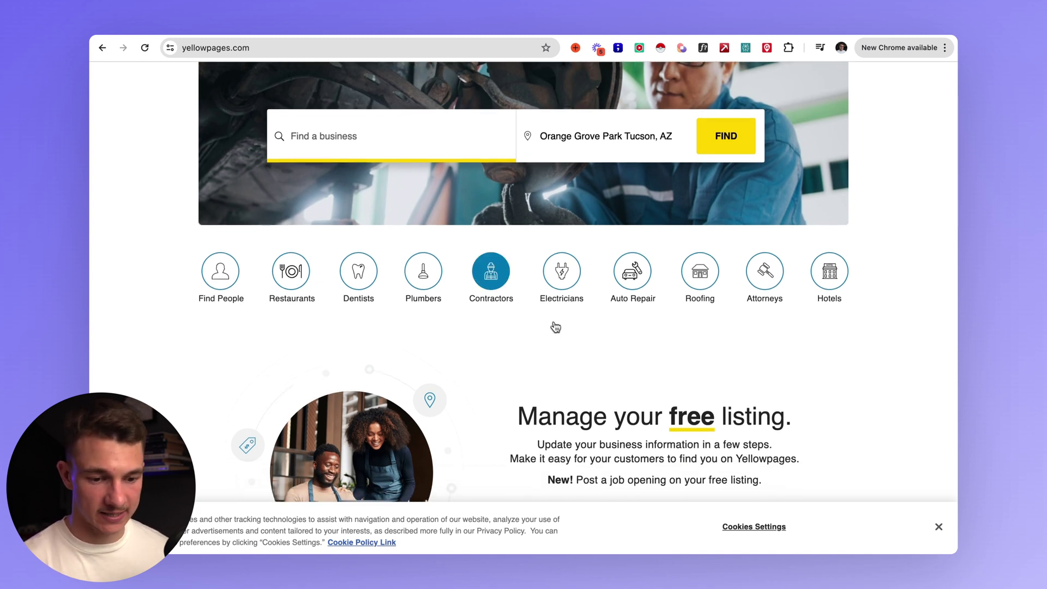
click(492, 276)
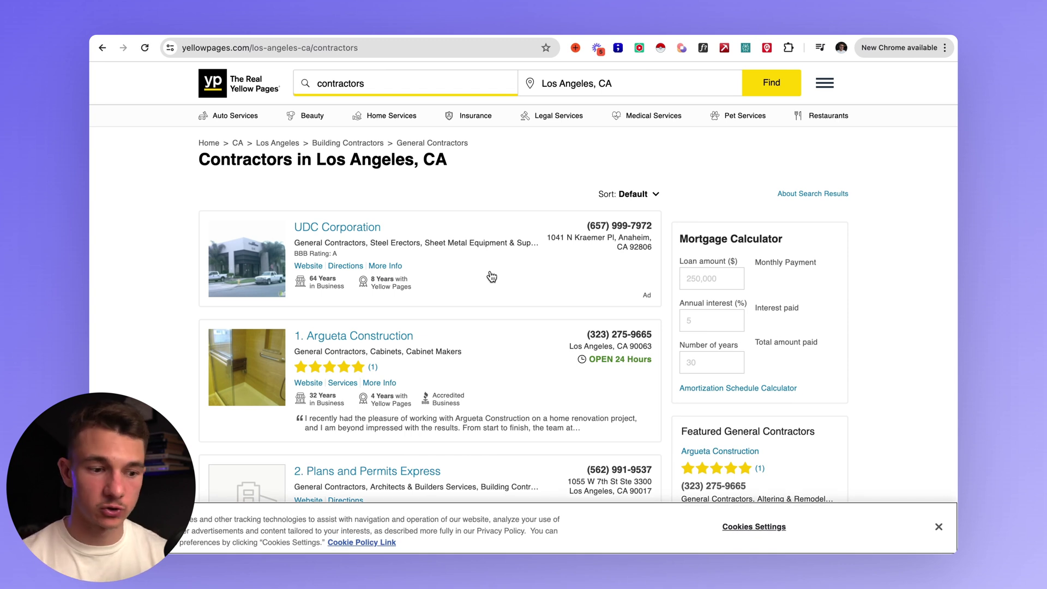
Scroll down the Los Angeles contractors results listing
scroll(183, 292, down, 20)
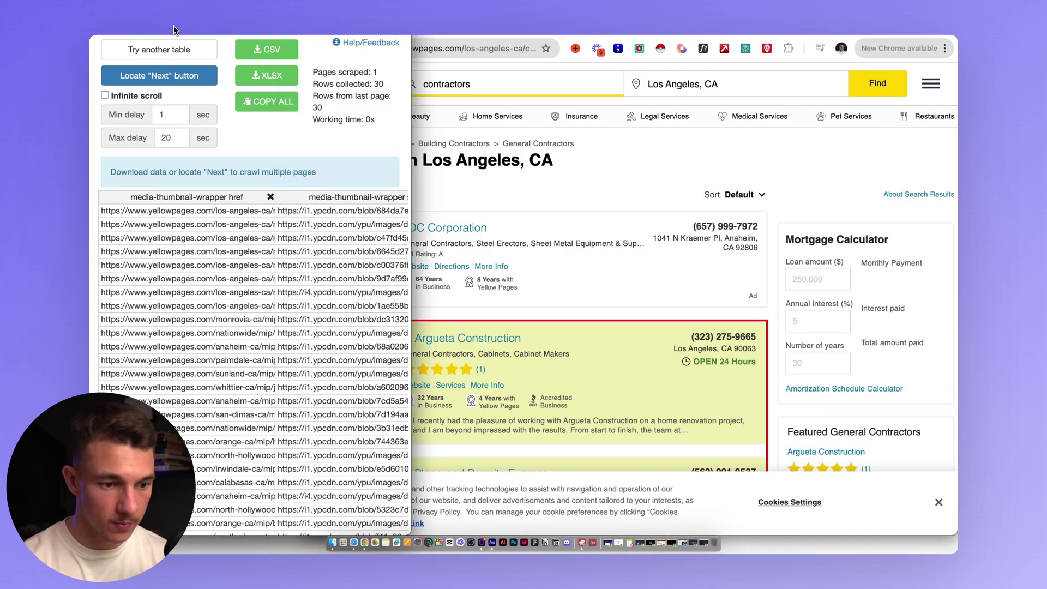
Register the listing's > pagination arrow as the scraper's Next button
scroll(546, 188, down, 3)
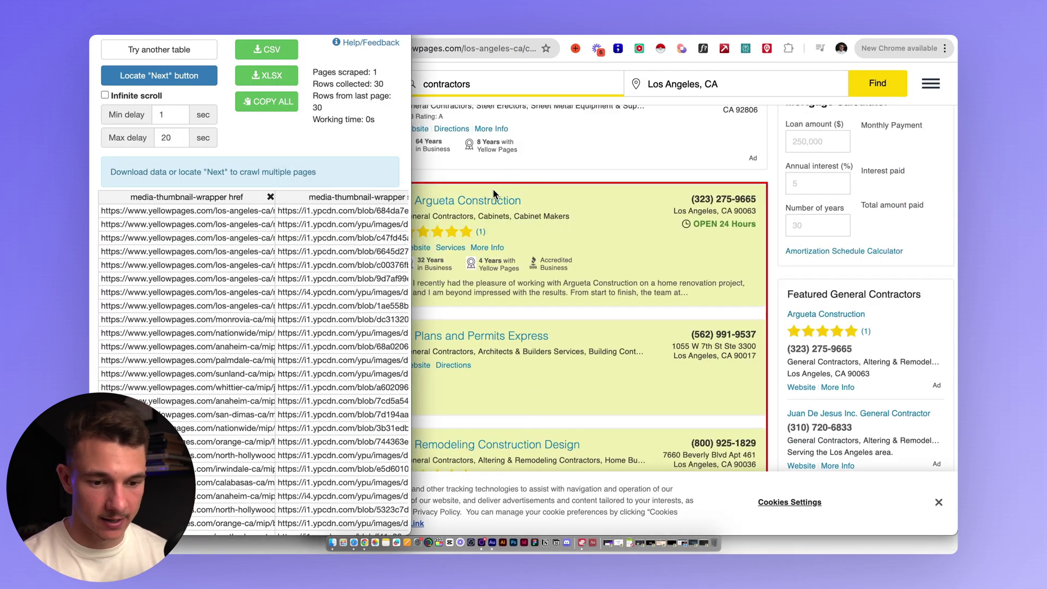
scroll(511, 214, down, 1)
scroll(510, 219, down, 10)
scroll(623, 259, down, 2)
scroll(623, 259, down, 15)
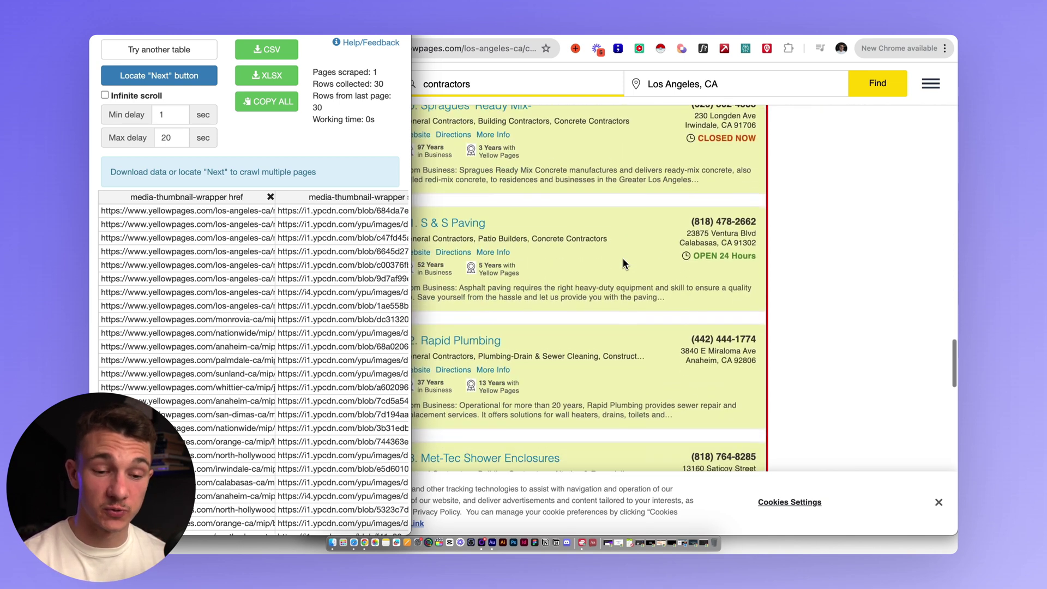
scroll(624, 263, down, 15)
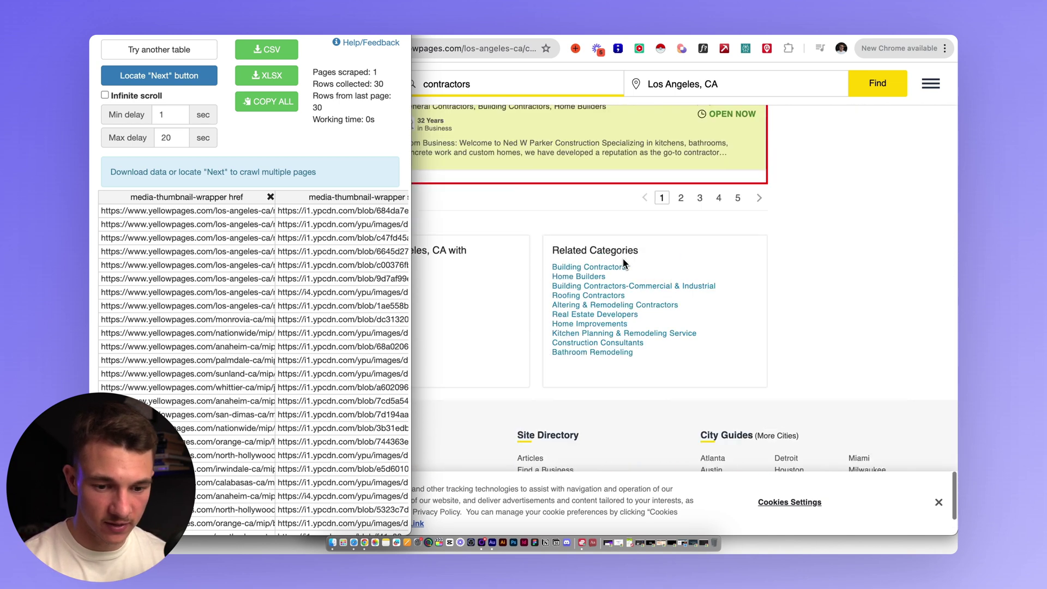
scroll(624, 263, up, 3)
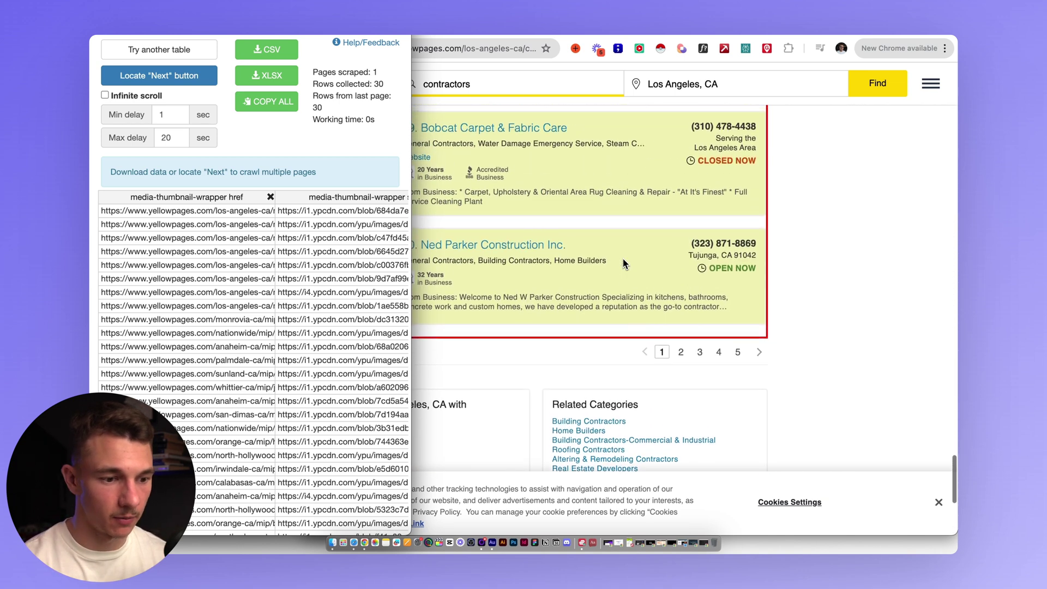
click(169, 81)
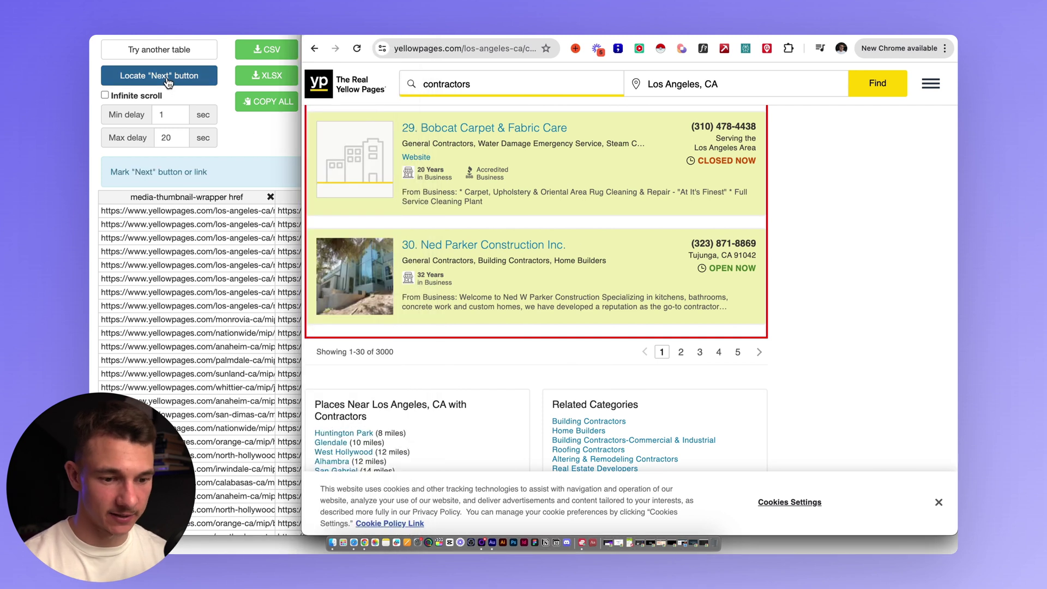
click(759, 353)
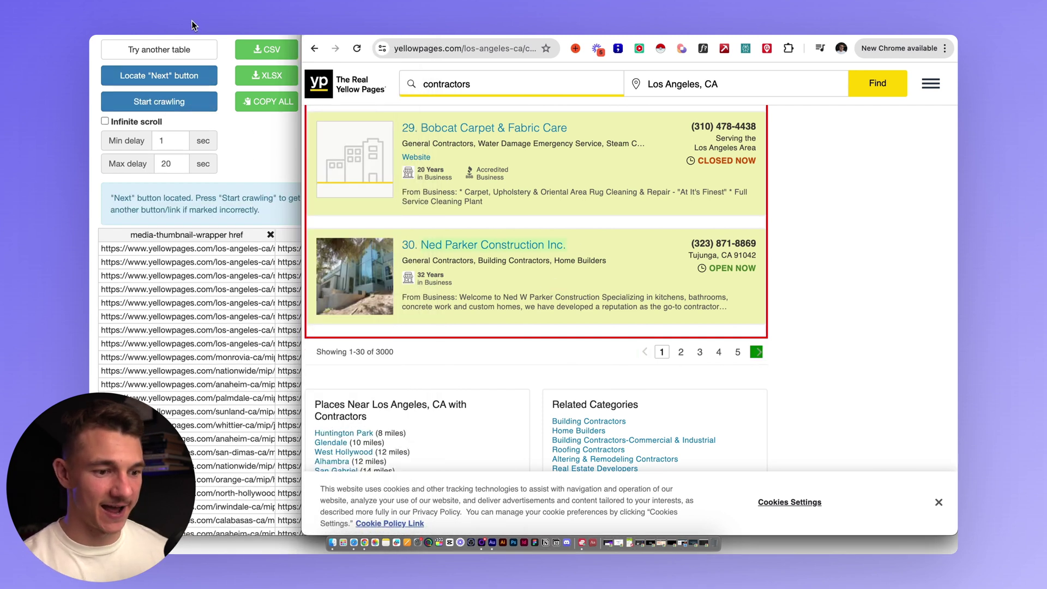
Crawl the contractor pages and stop after 19 pages with 570 rows
click(164, 109)
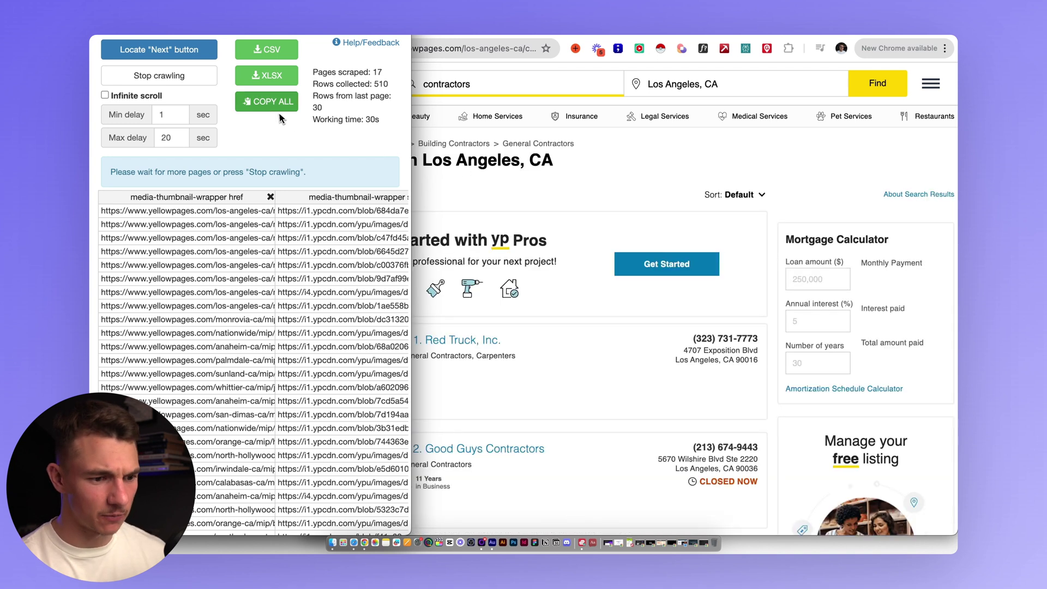
click(170, 82)
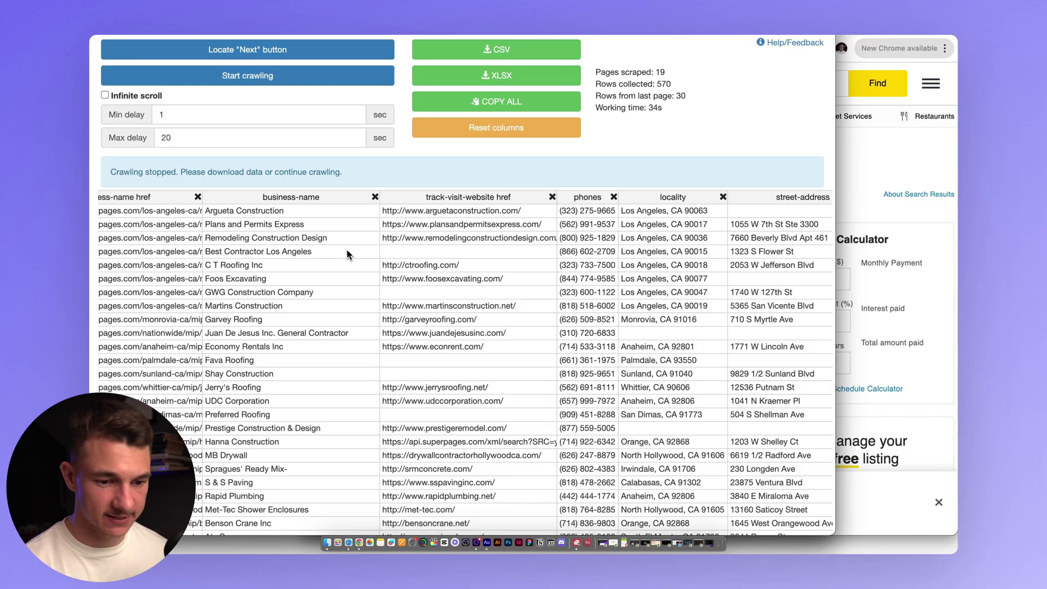
Scroll across the 570-row scraped contractor table to review its columns
scroll(369, 277, right, 2)
scroll(532, 265, right, 1)
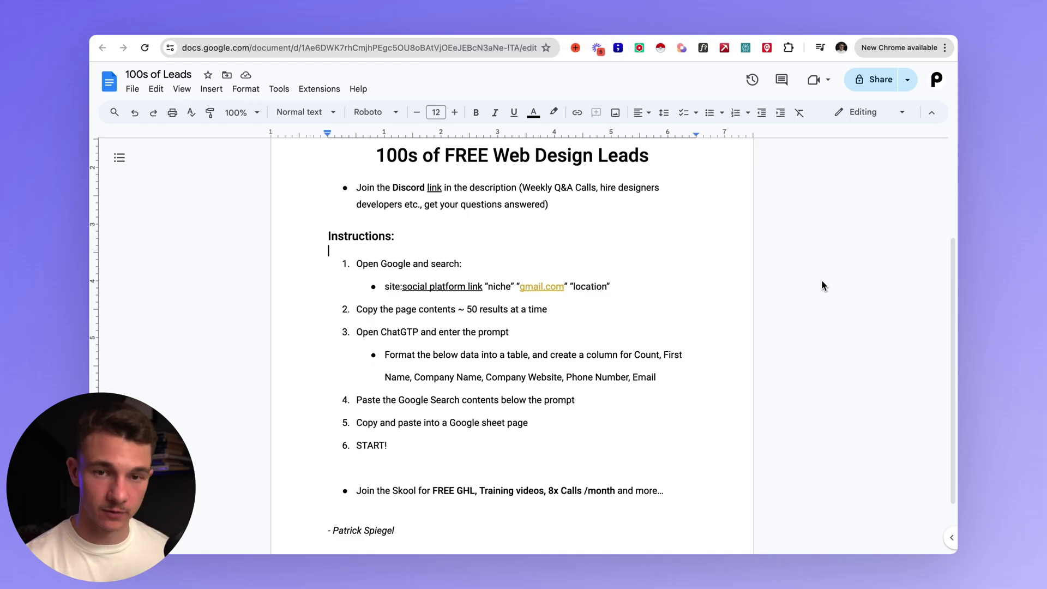
scroll(822, 281, down, 2)
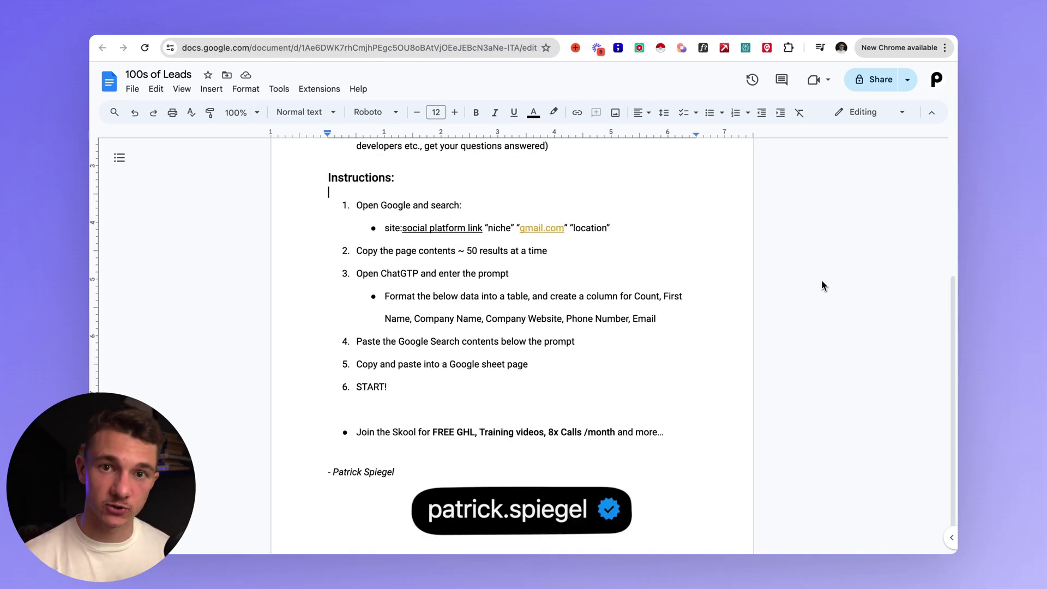